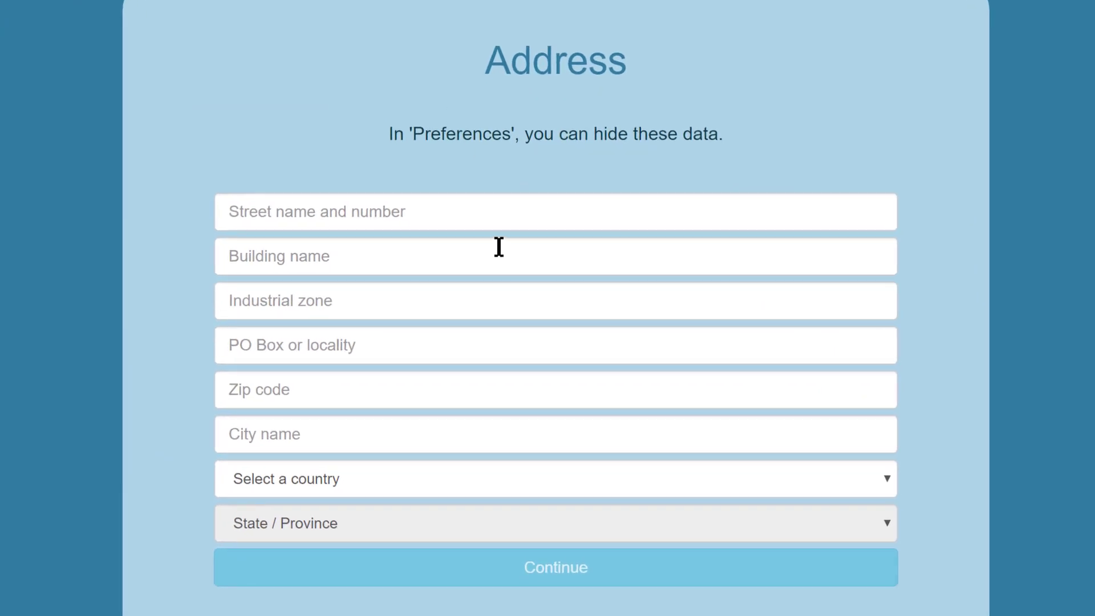
Step: Fill in the street name and number, the zip code and the city name of the address
{"action": "left_click", "coordinate": [453, 205]}
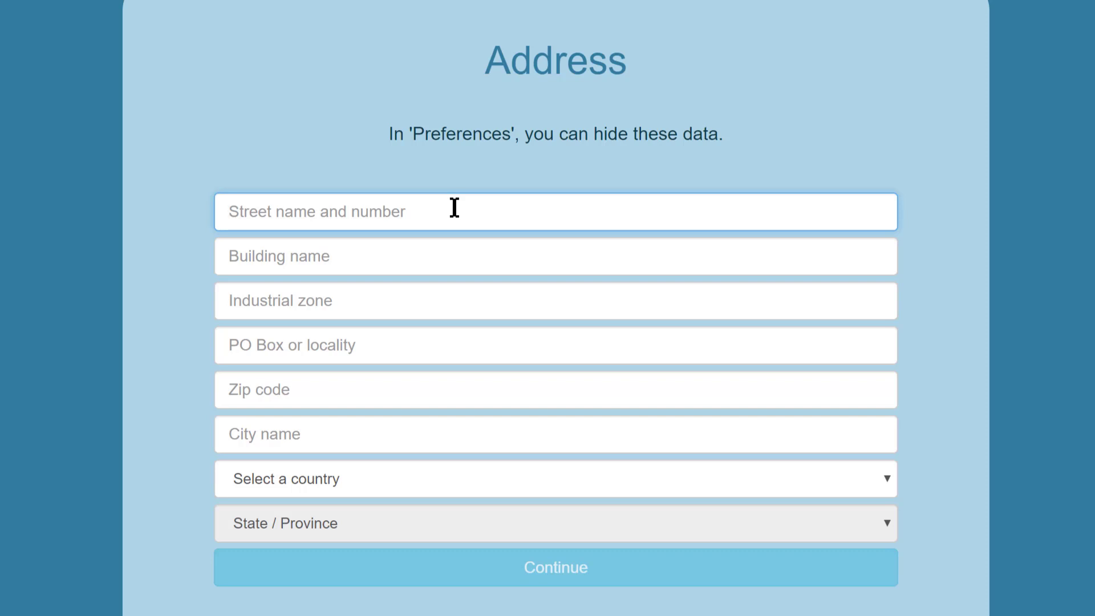
{"action": "type", "text": "xxxxx"}
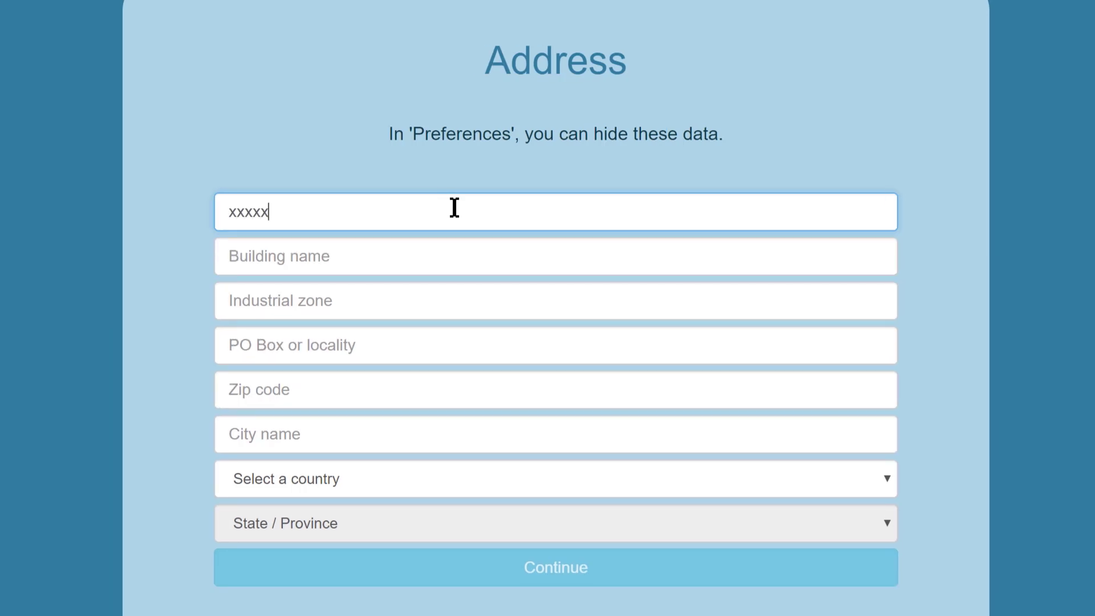
{"action": "left_click", "coordinate": [365, 256]}
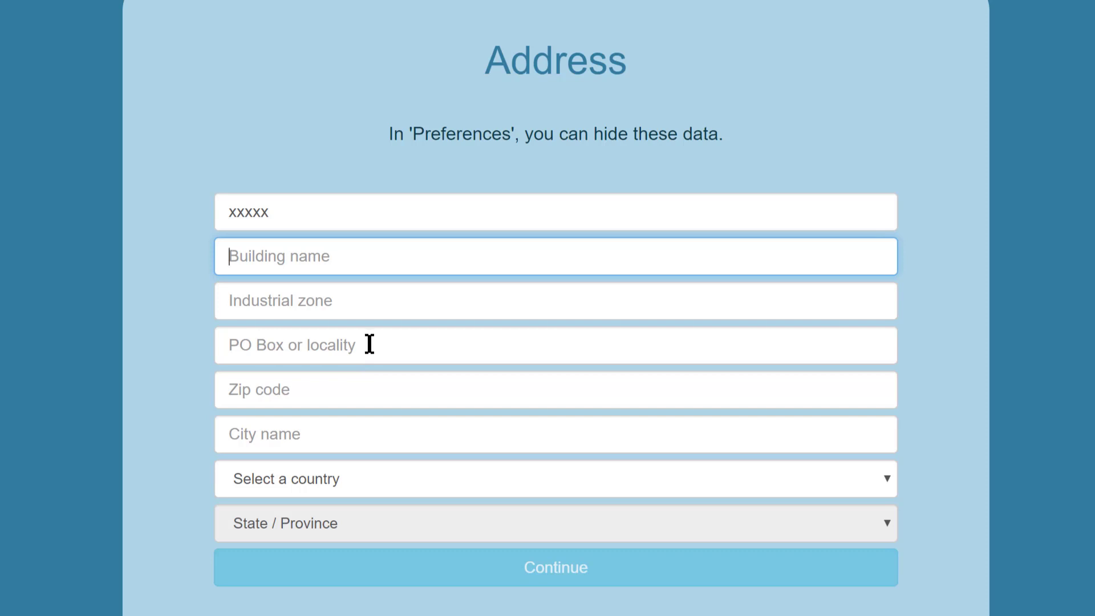
{"action": "left_click", "coordinate": [402, 395]}
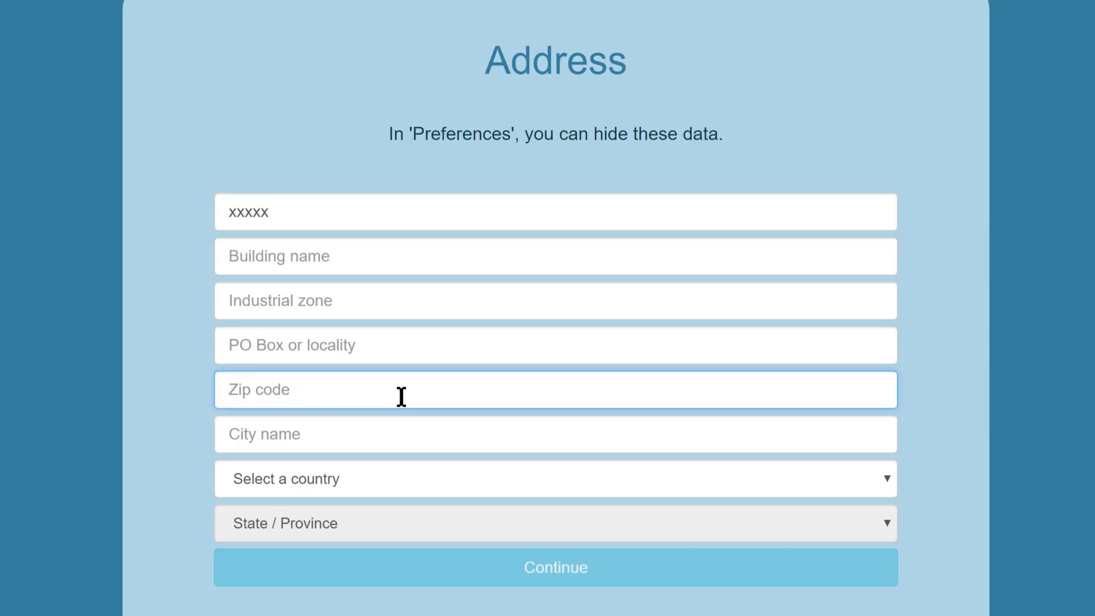
{"action": "type", "text": "02011"}
{"action": "left_click", "coordinate": [305, 443]}
{"action": "type", "text": "N"}
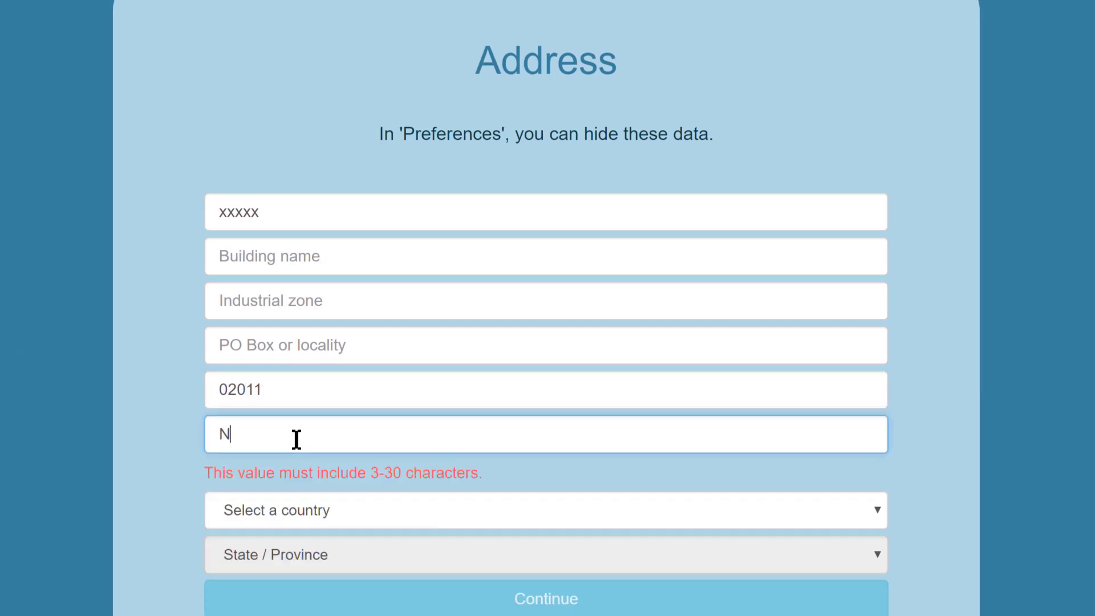
{"action": "type", "text": "ew-You"}
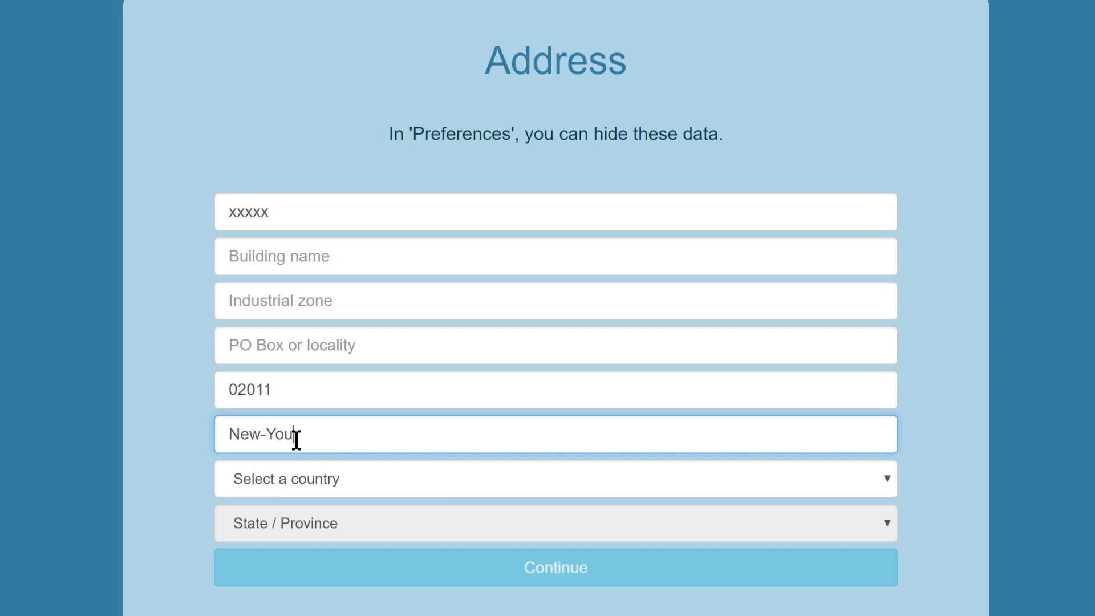
{"action": "key", "text": "BackSpace"}
{"action": "type", "text": "rk"}
Step: Set the address country to UNITED STATES and submit the address form
{"action": "left_click", "coordinate": [422, 491]}
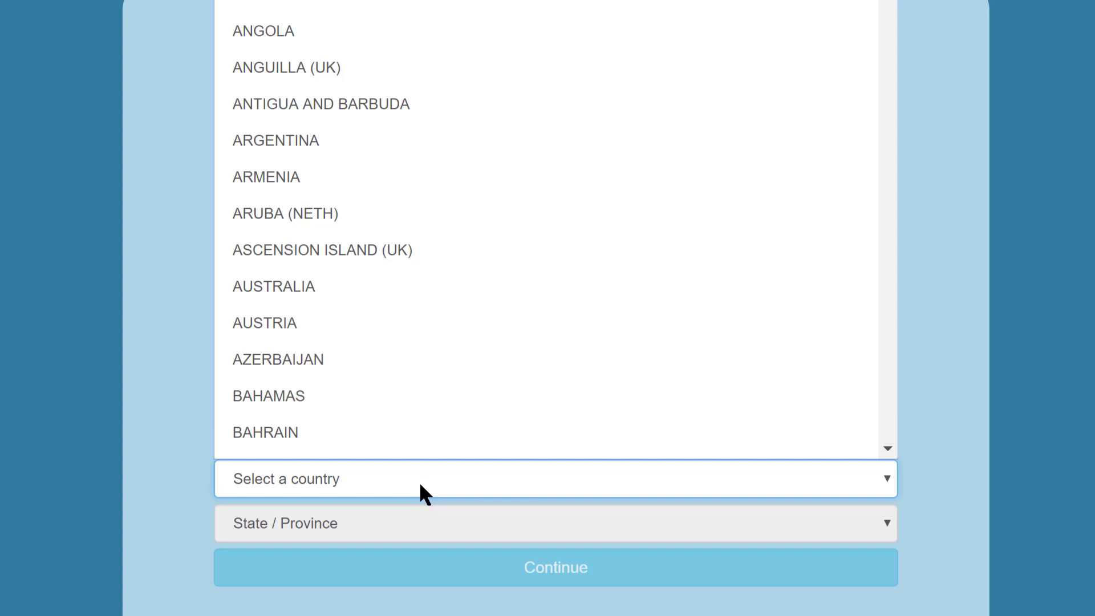
{"action": "type", "text": "un"}
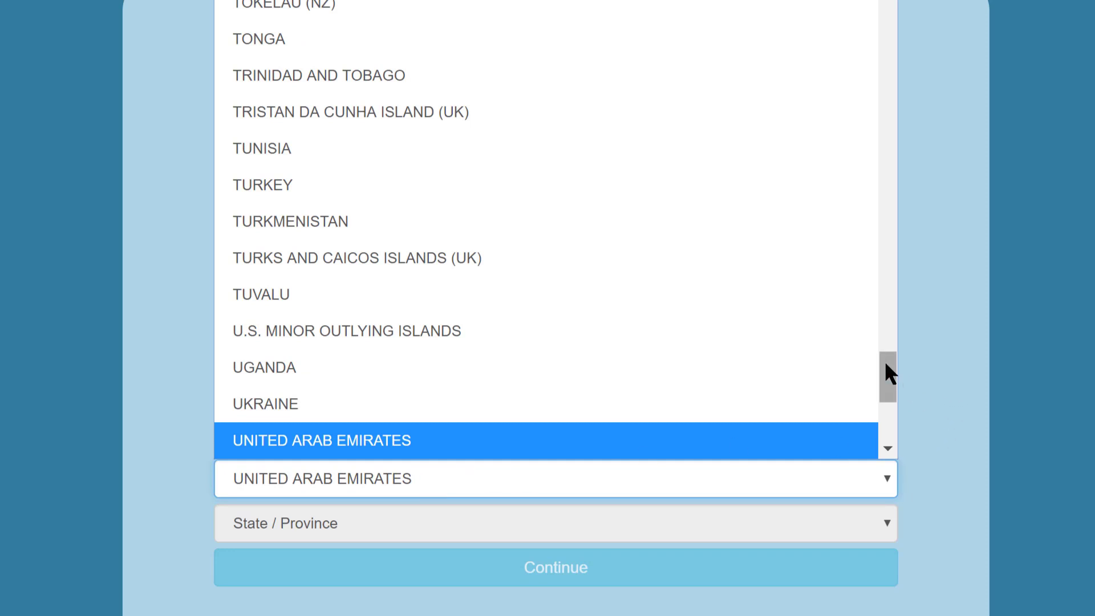
{"action": "left_click_drag", "start_coordinate": [885, 362], "coordinate": [888, 385]}
{"action": "left_click", "coordinate": [517, 240]}
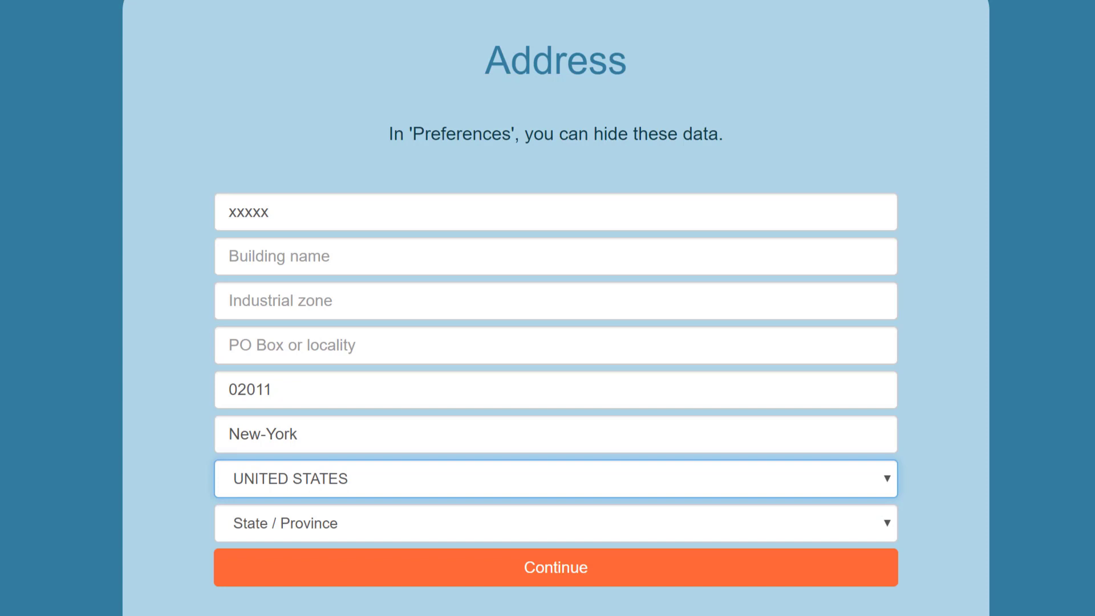
{"action": "left_click", "coordinate": [538, 572]}
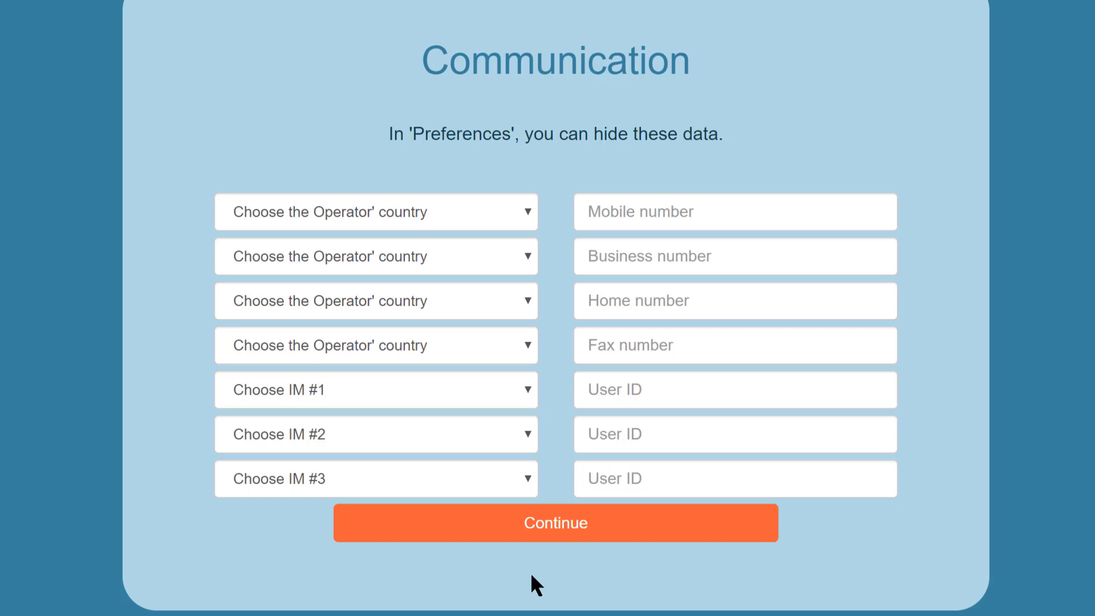
Step: Set the mobile operator's country to UNITED STATES +1 and enter the mobile number
{"action": "left_click", "coordinate": [527, 212]}
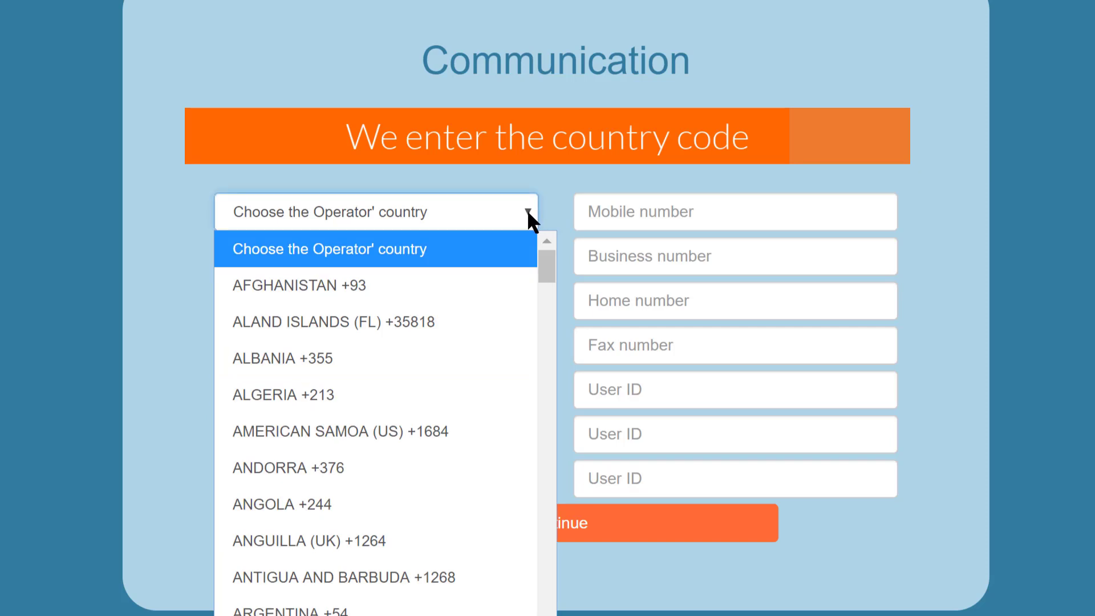
{"action": "type", "text": "united"}
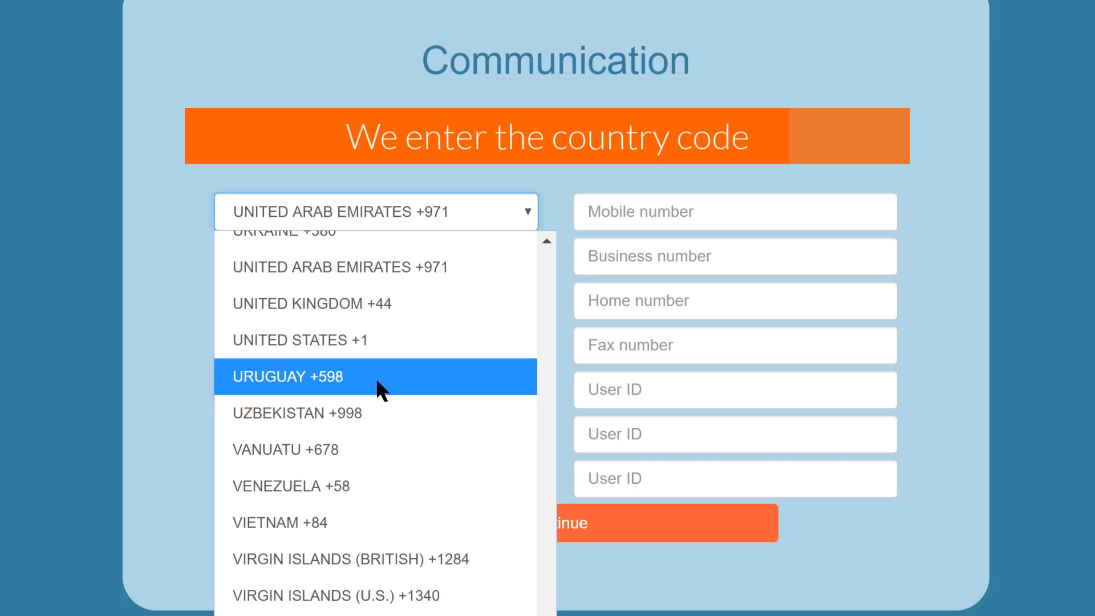
{"action": "left_click", "coordinate": [361, 342]}
{"action": "left_click", "coordinate": [699, 203]}
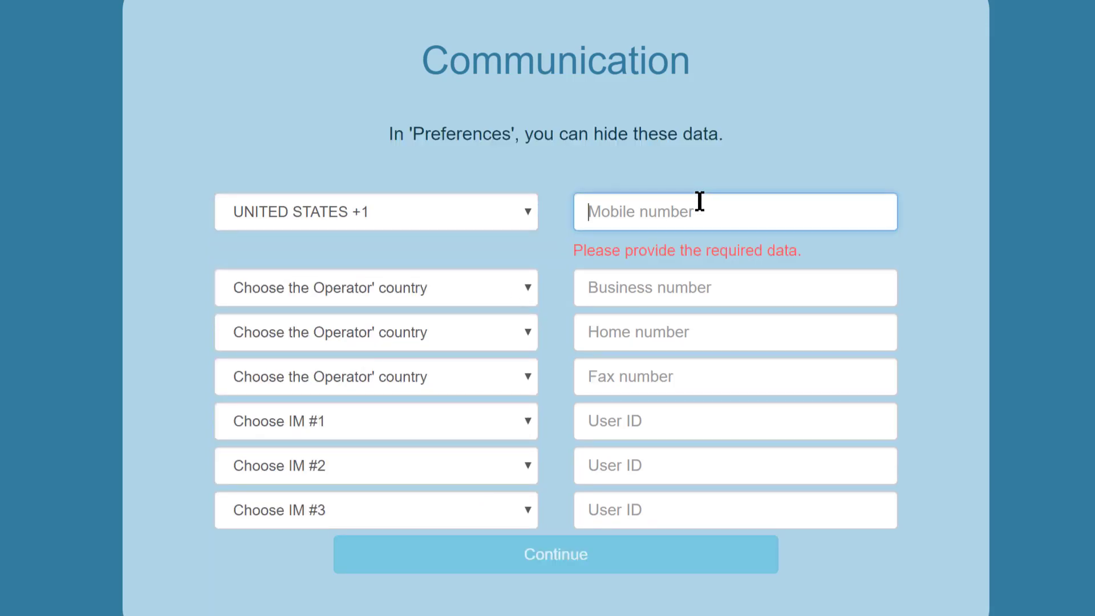
{"action": "type", "text": "33"}
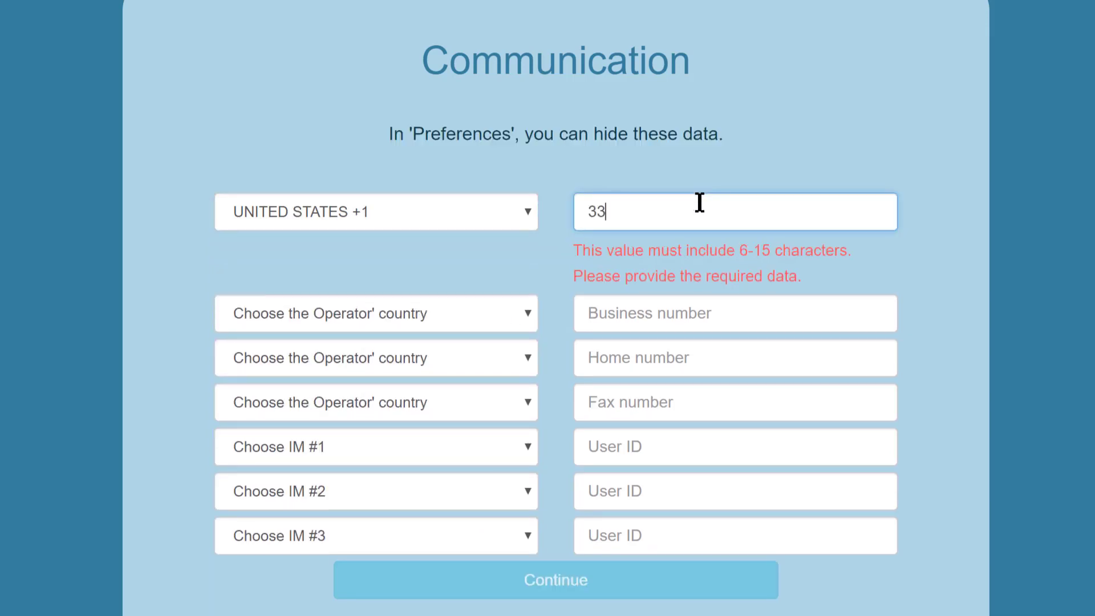
{"action": "type", "text": "445566666"}
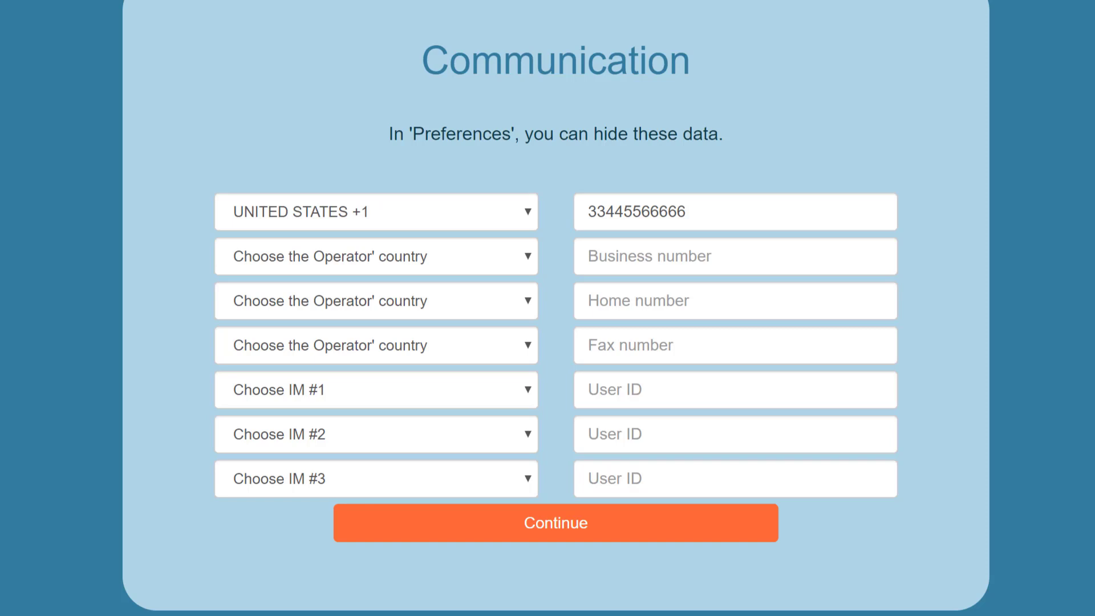
Step: Choose Slatch as IM #1 and start its user ID with the country prefix +1
{"action": "left_click", "coordinate": [523, 395]}
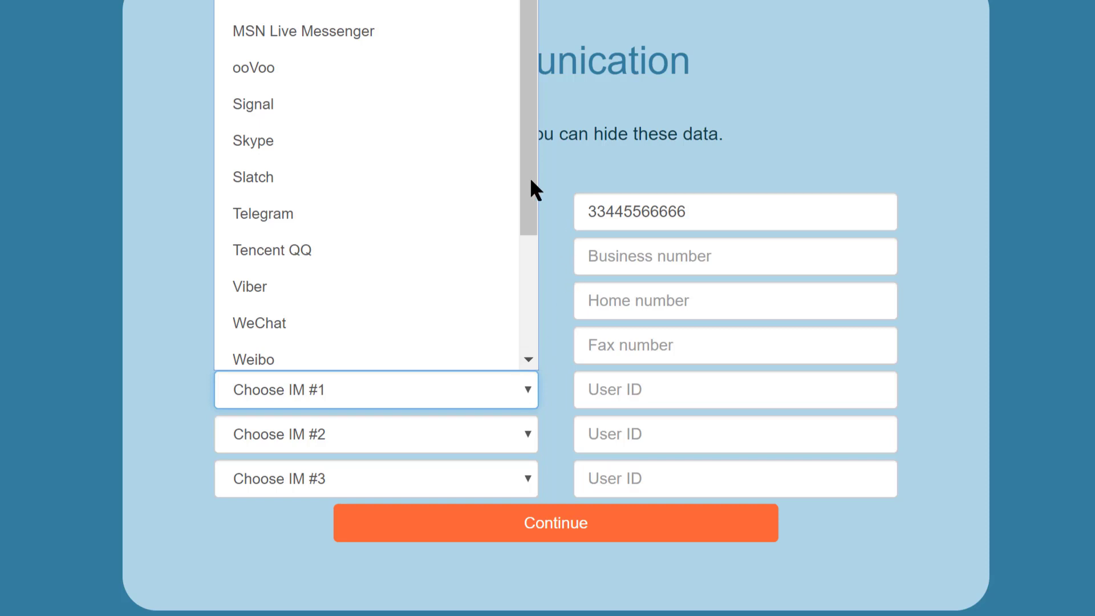
{"action": "scroll", "coordinate": [530, 193], "scroll_direction": "down", "scroll_amount": 2}
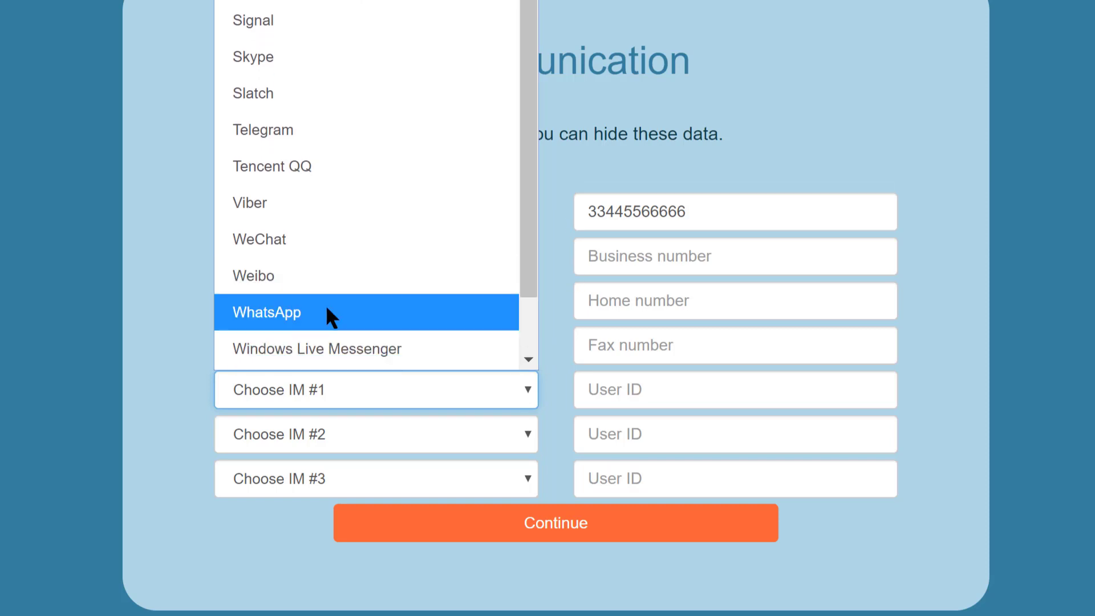
{"action": "left_click", "coordinate": [283, 93]}
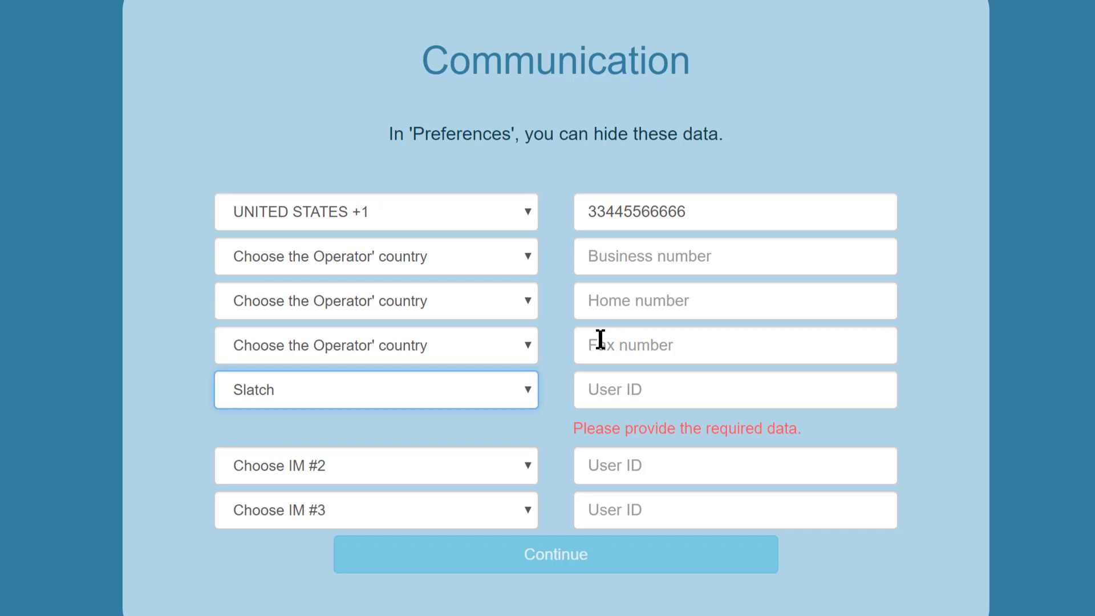
{"action": "left_click", "coordinate": [630, 384]}
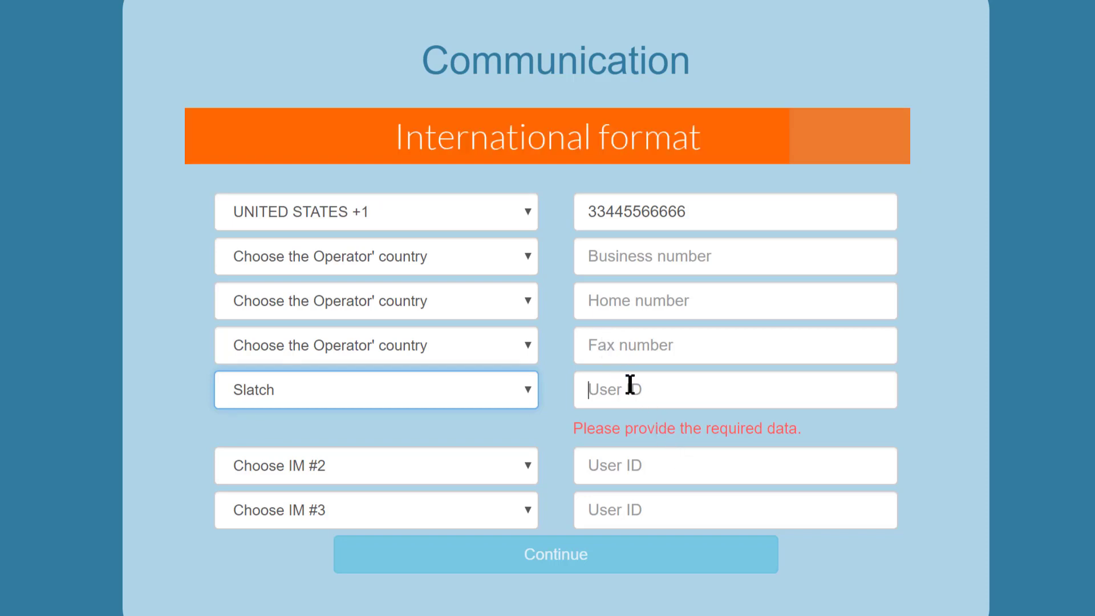
{"action": "type", "text": "+1"}
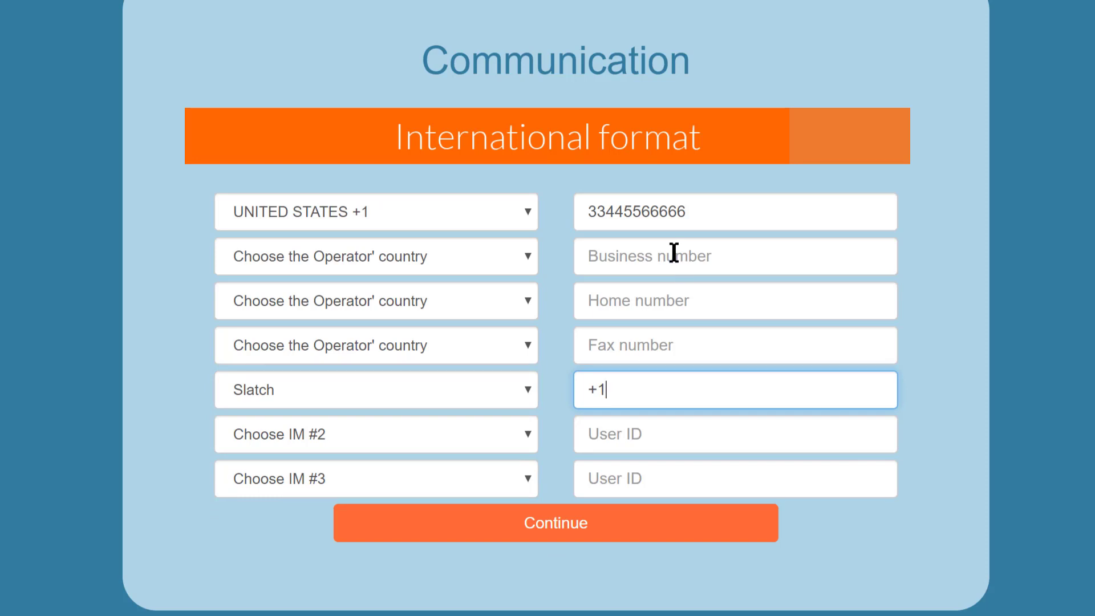
Step: Append a copy of the mobile number to the Slatch user ID and submit the communication form
{"action": "double_click", "coordinate": [728, 213]}
{"action": "key", "text": "ctrl+c"}
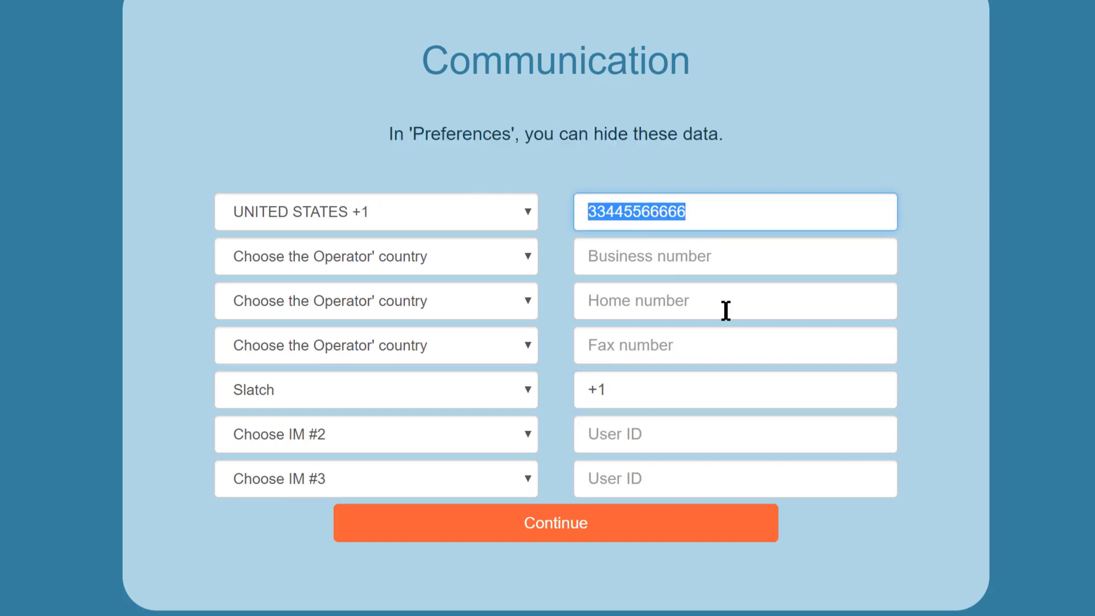
{"action": "left_click", "coordinate": [746, 387]}
{"action": "key", "text": "ctrl+v"}
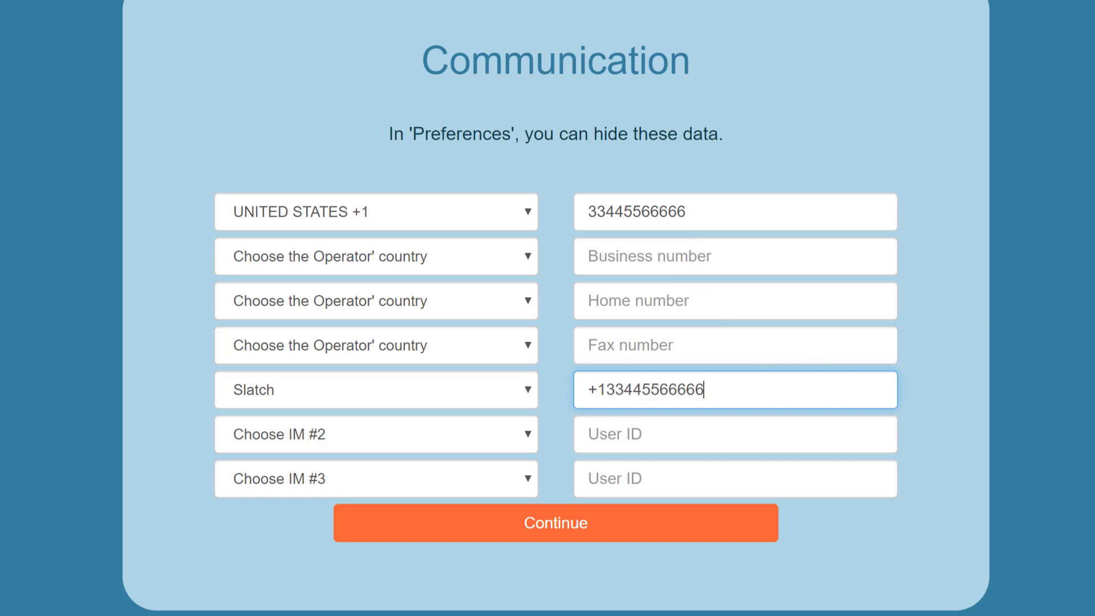
{"action": "left_click", "coordinate": [1019, 325]}
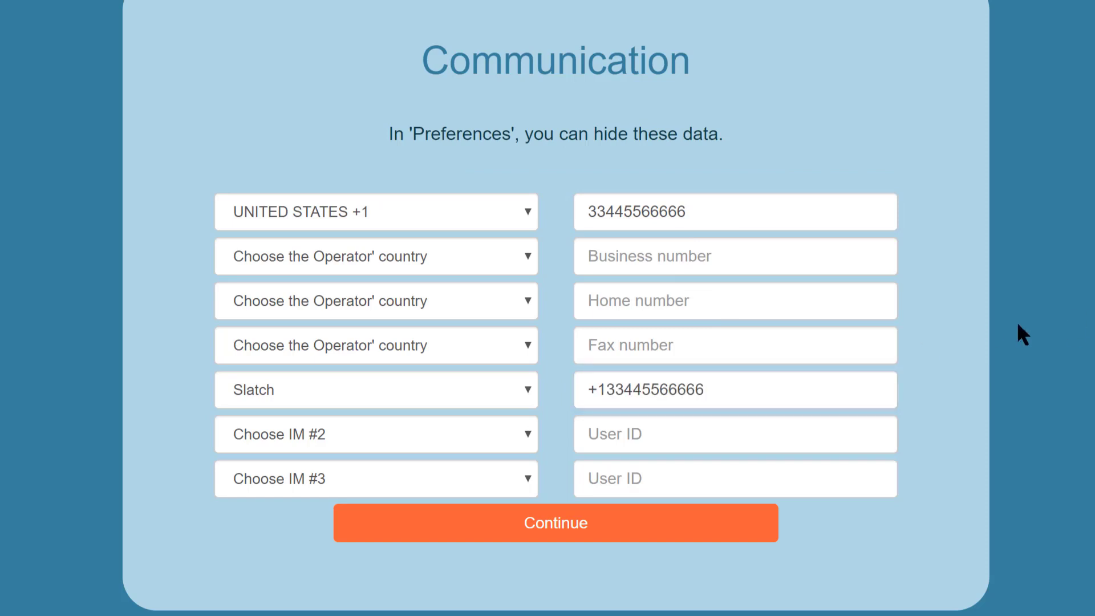
{"action": "left_click", "coordinate": [541, 529]}
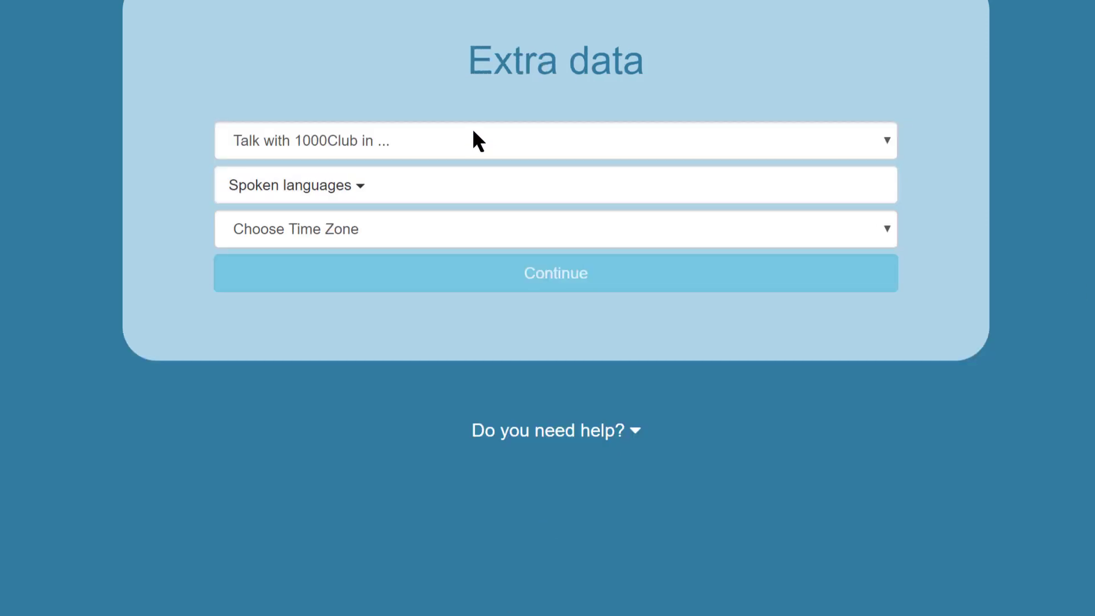
Step: Set the 1000Club contact language to English (US) and spoken languages to English (United Kingdom), English (US), español (España), español (Latinoamérica), Français and Italiano
{"action": "left_click", "coordinate": [486, 140]}
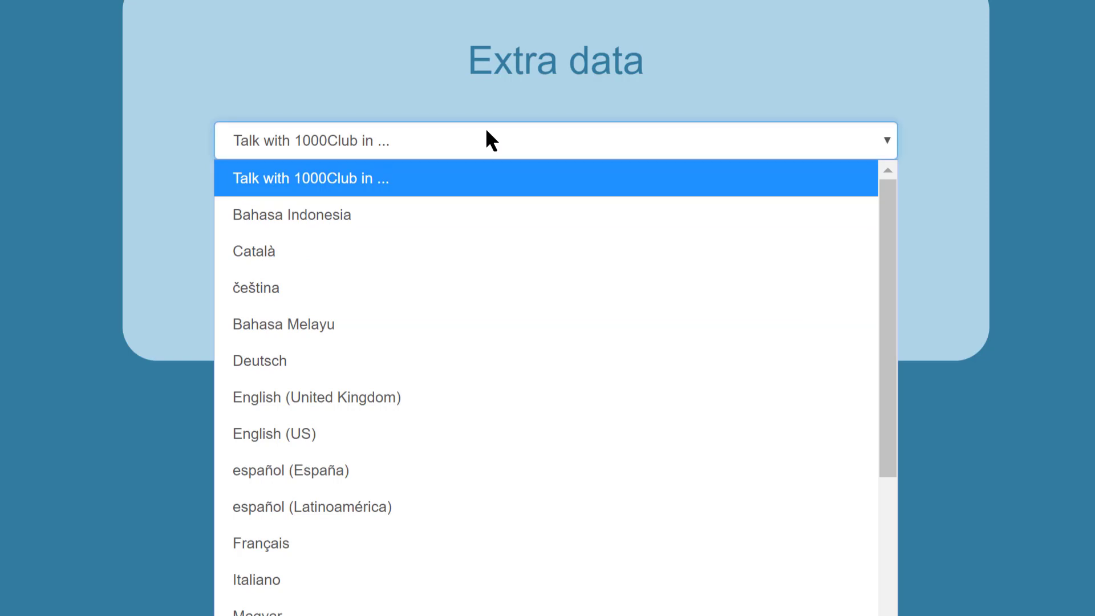
{"action": "left_click", "coordinate": [345, 433]}
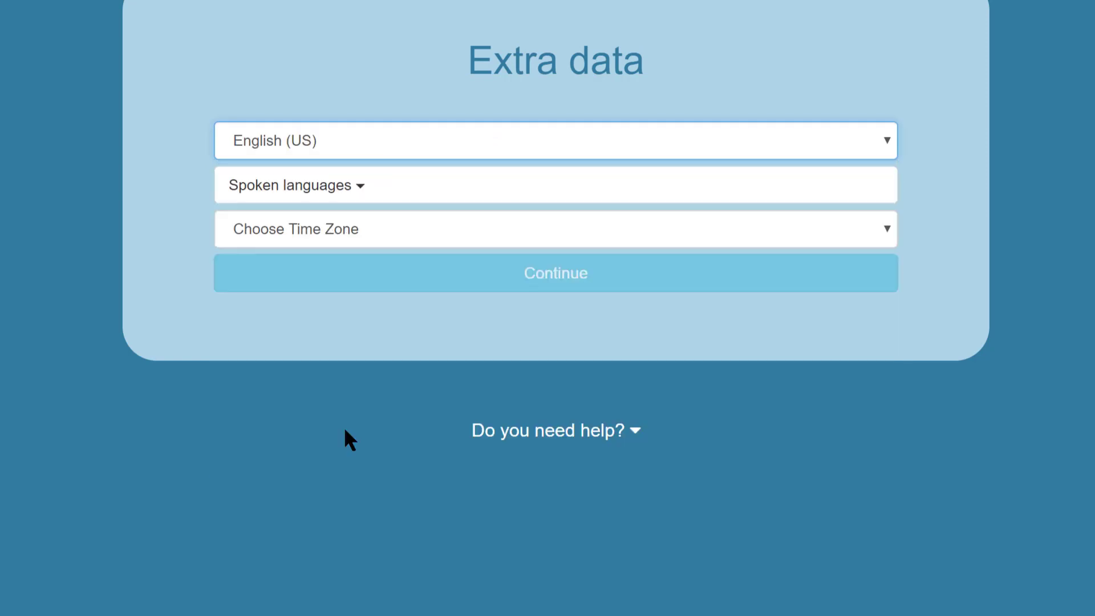
{"action": "left_click", "coordinate": [356, 189]}
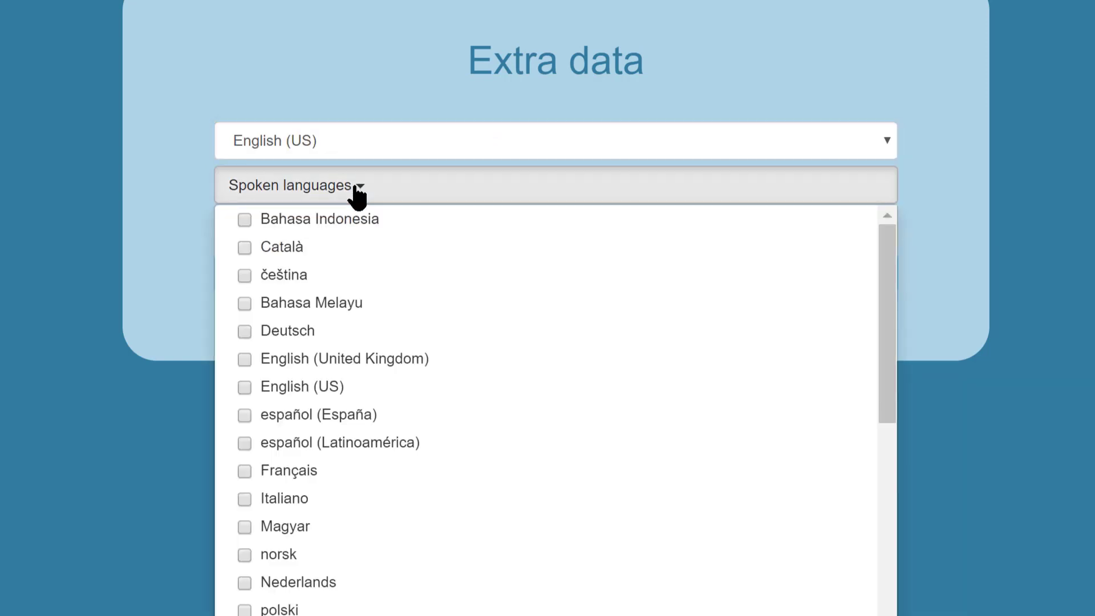
{"action": "left_click", "coordinate": [335, 360]}
{"action": "left_click", "coordinate": [328, 388]}
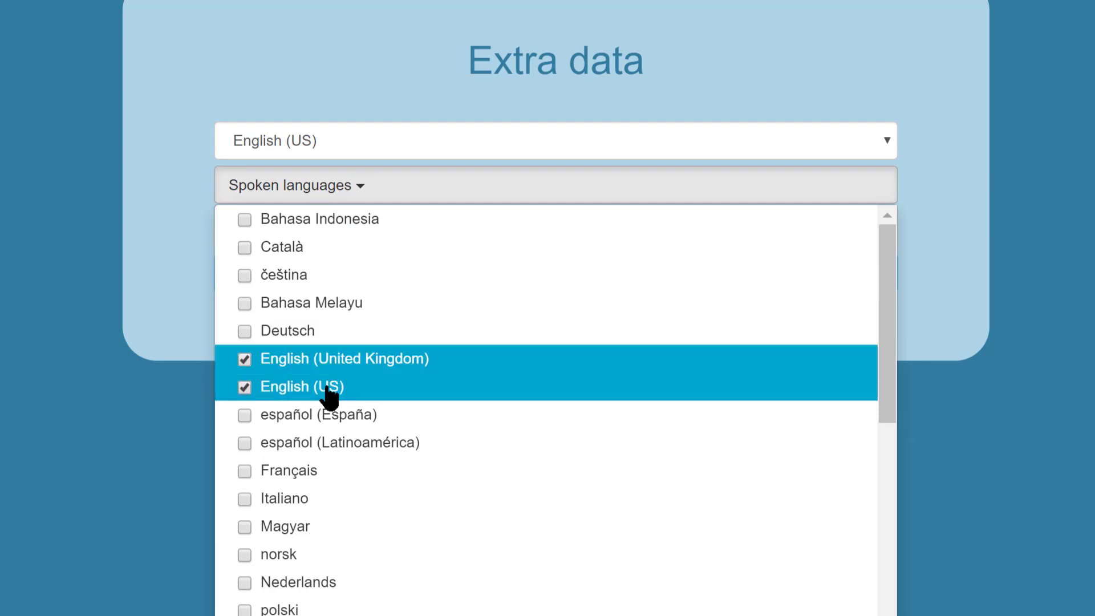
{"action": "left_click", "coordinate": [318, 417]}
{"action": "left_click", "coordinate": [333, 445]}
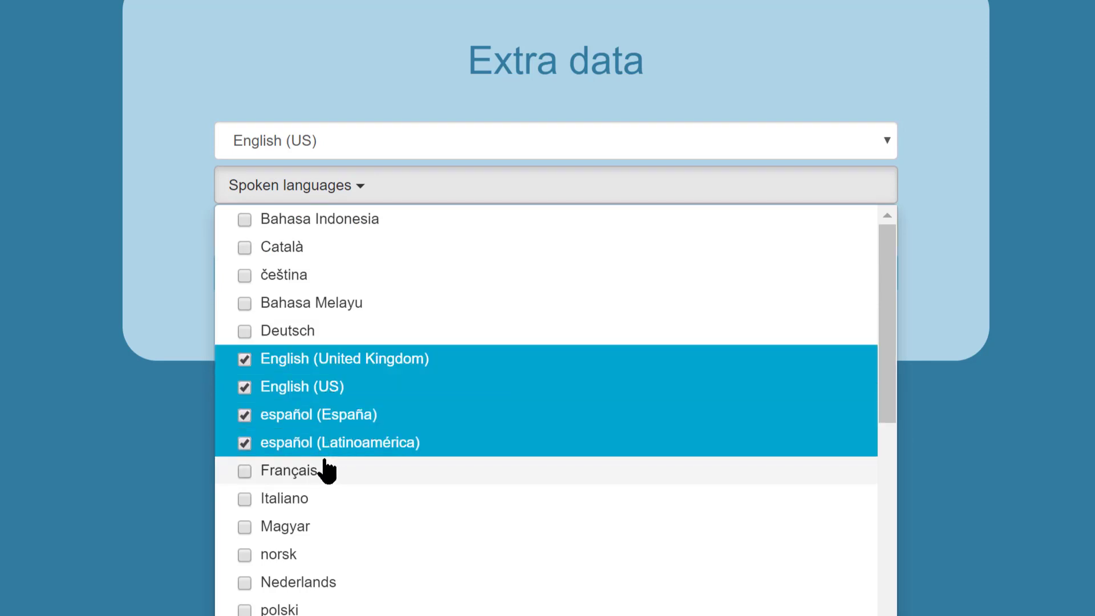
{"action": "left_click", "coordinate": [292, 475]}
{"action": "left_click", "coordinate": [290, 499]}
{"action": "left_click", "coordinate": [64, 417]}
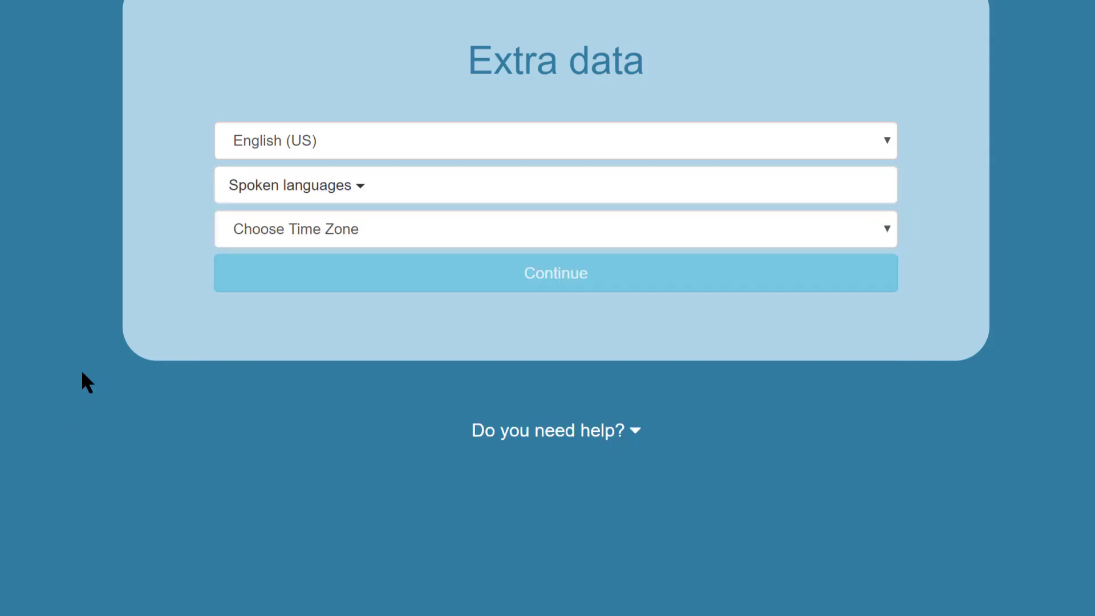
Step: Set the time zone to UTC/GMT -5h [Atlanta, New York, Washington DC] and submit the extra data
{"action": "left_click", "coordinate": [379, 234]}
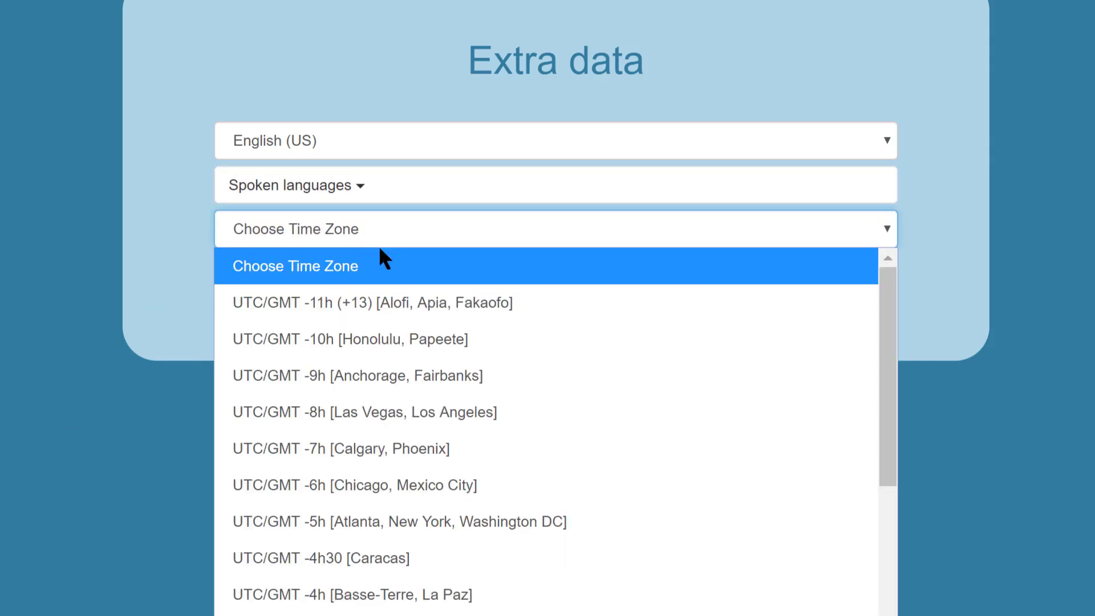
{"action": "left_click", "coordinate": [425, 518]}
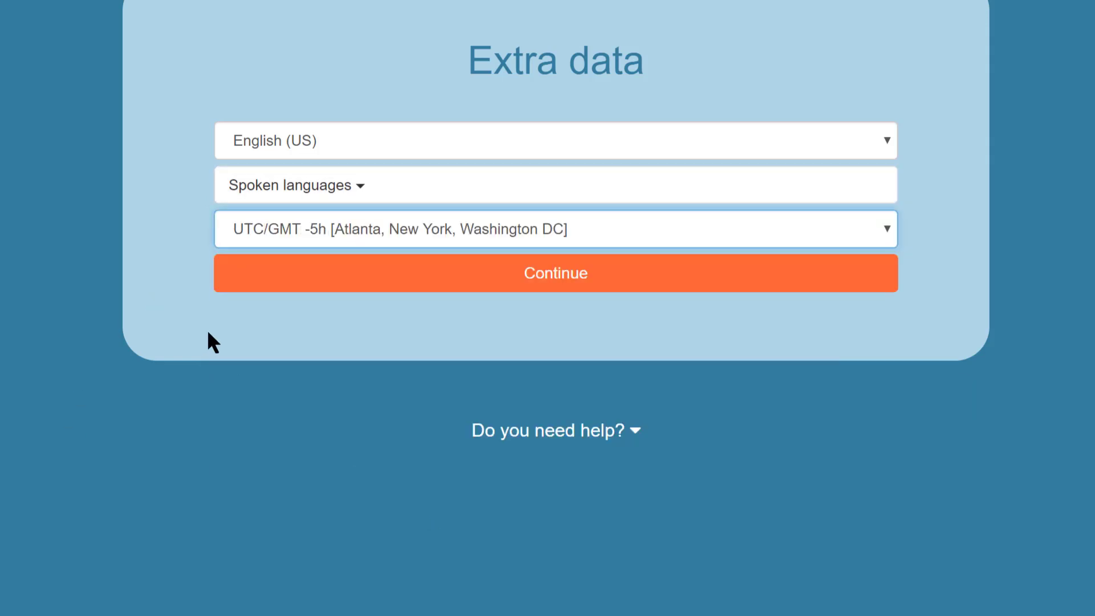
{"action": "left_click", "coordinate": [557, 274]}
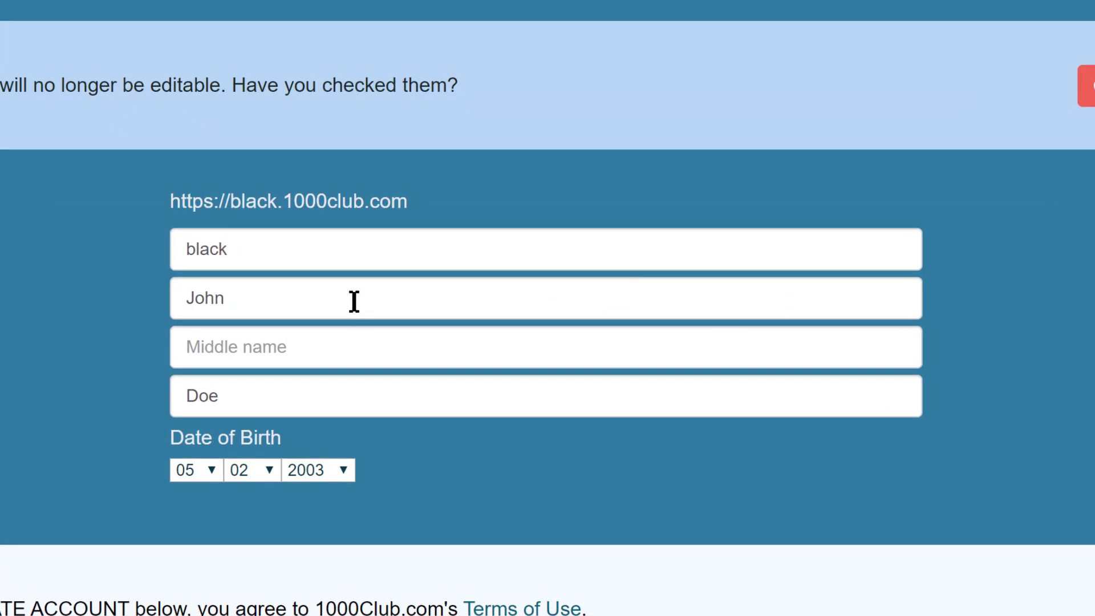
Step: Highlight the account's web address to check it and confirm the entered account data
{"action": "left_click_drag", "start_coordinate": [165, 194], "coordinate": [422, 216]}
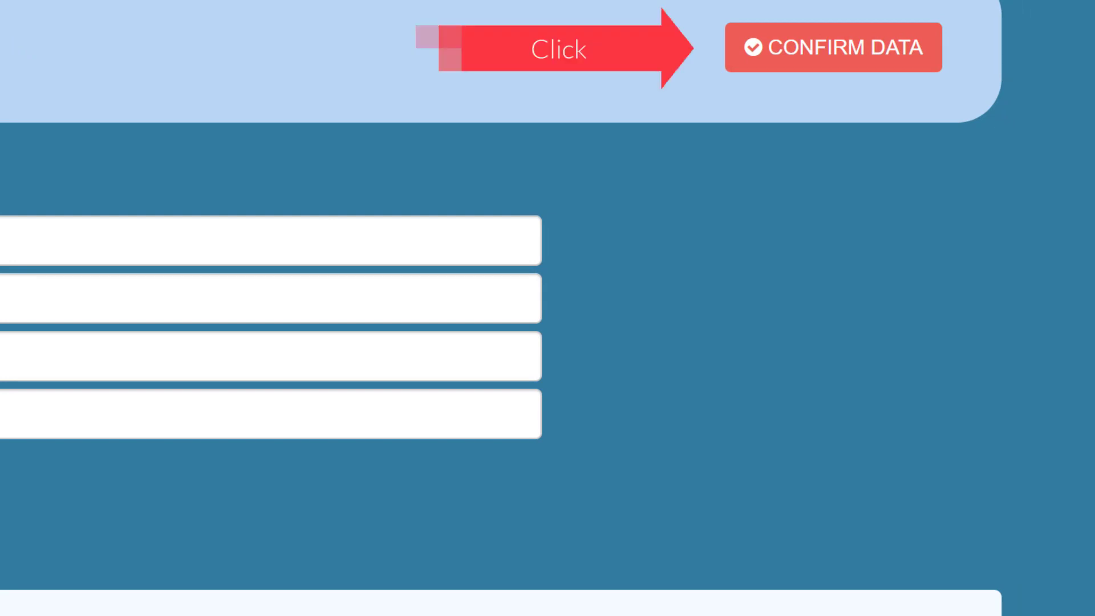
{"action": "left_click", "coordinate": [861, 50]}
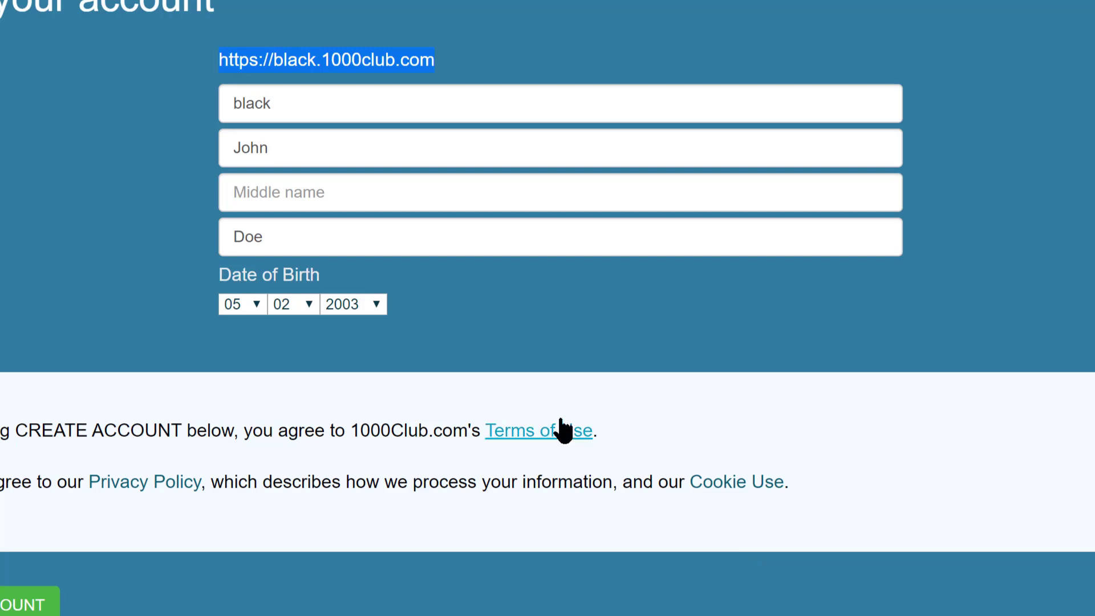
Step: Point out the Terms of Use, Privacy Policy and Cookie Use links, create the account and accept updating the browser's saved password
{"action": "left_click", "coordinate": [543, 438]}
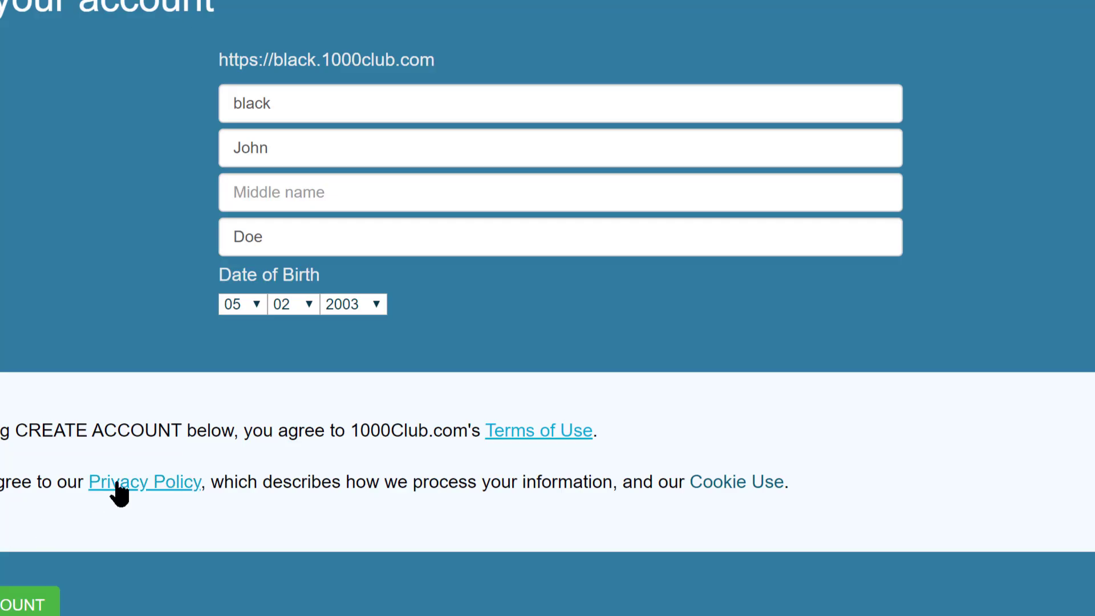
{"action": "left_click_drag", "start_coordinate": [119, 490], "coordinate": [233, 339]}
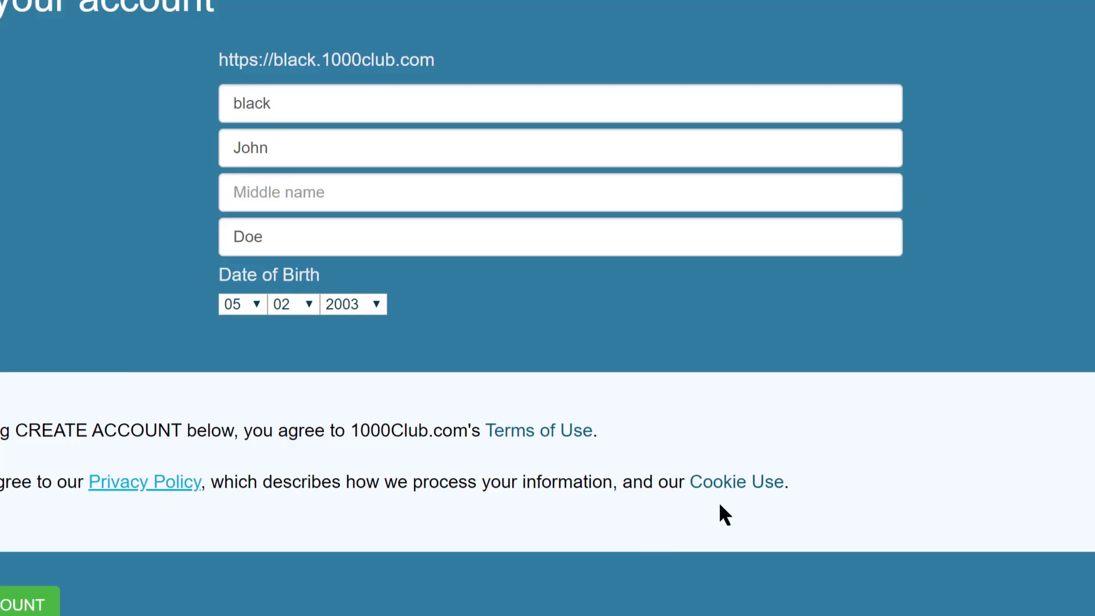
{"action": "left_click", "coordinate": [753, 483]}
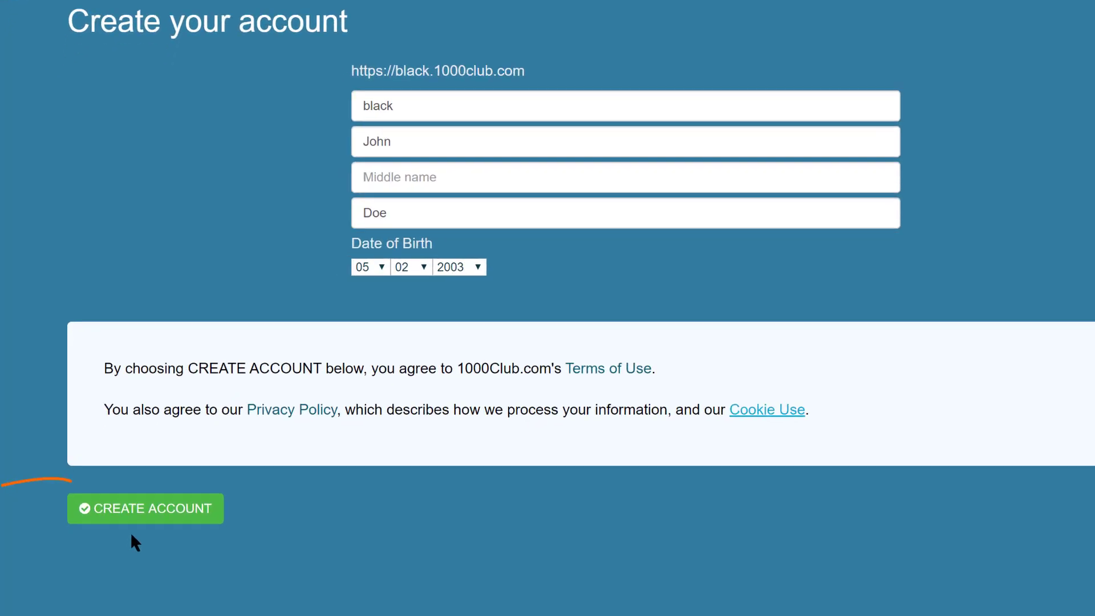
{"action": "left_click", "coordinate": [192, 491]}
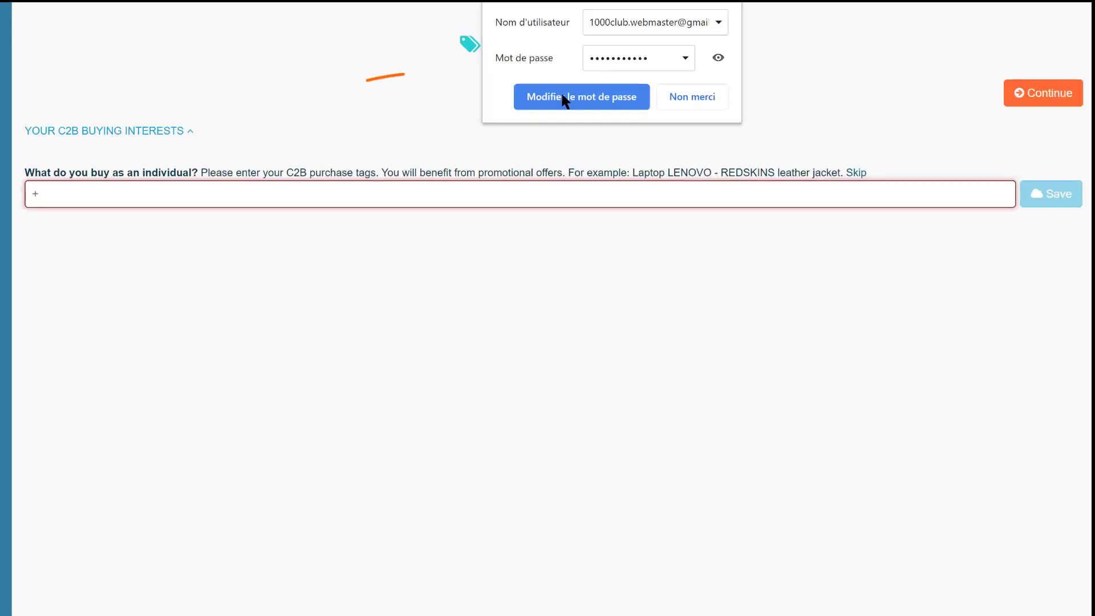
{"action": "left_click", "coordinate": [564, 100]}
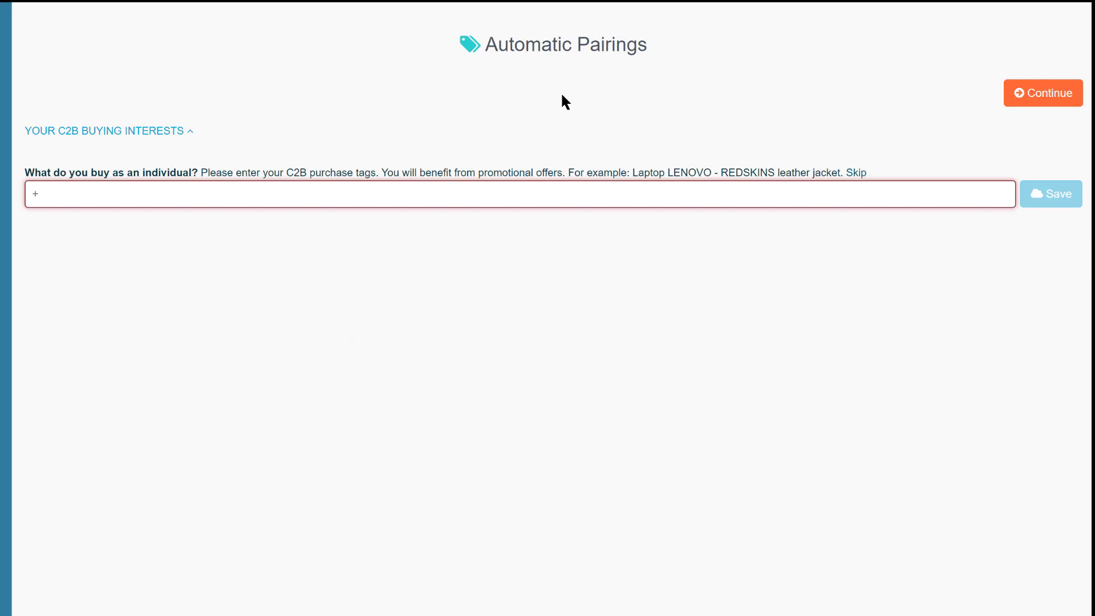
Step: Save the C2B buying interest tags Laptop, Lenovo, Redskins and Leather jackets, and continue to the Hub
{"action": "left_click", "coordinate": [106, 129]}
{"action": "type", "text": "Laptop"}
{"action": "key", "text": "Return"}
{"action": "type", "text": "Lenovo"}
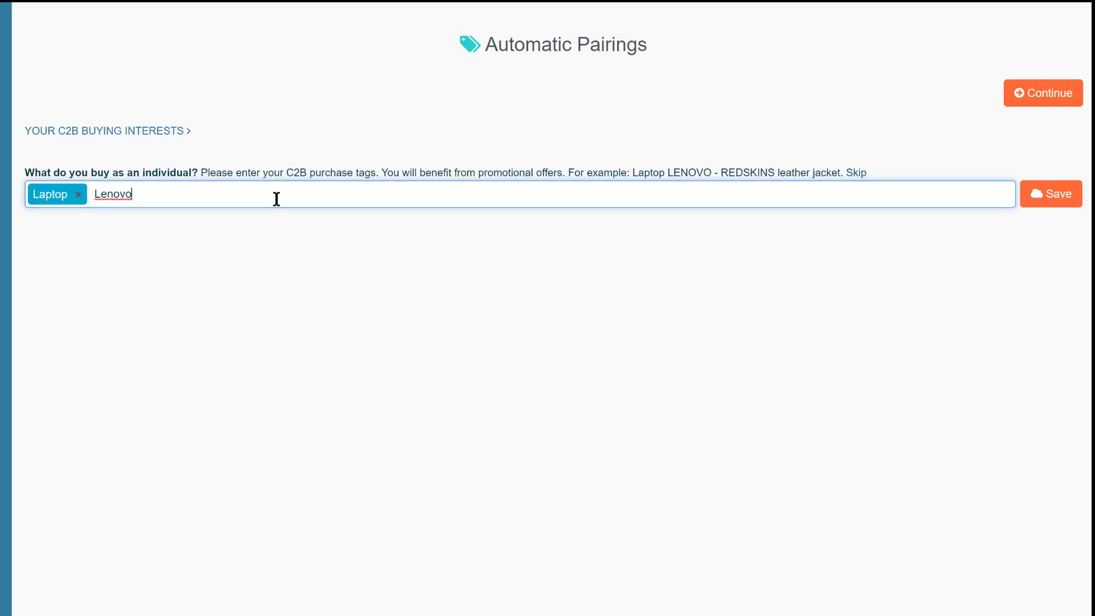
{"action": "key", "text": "Return"}
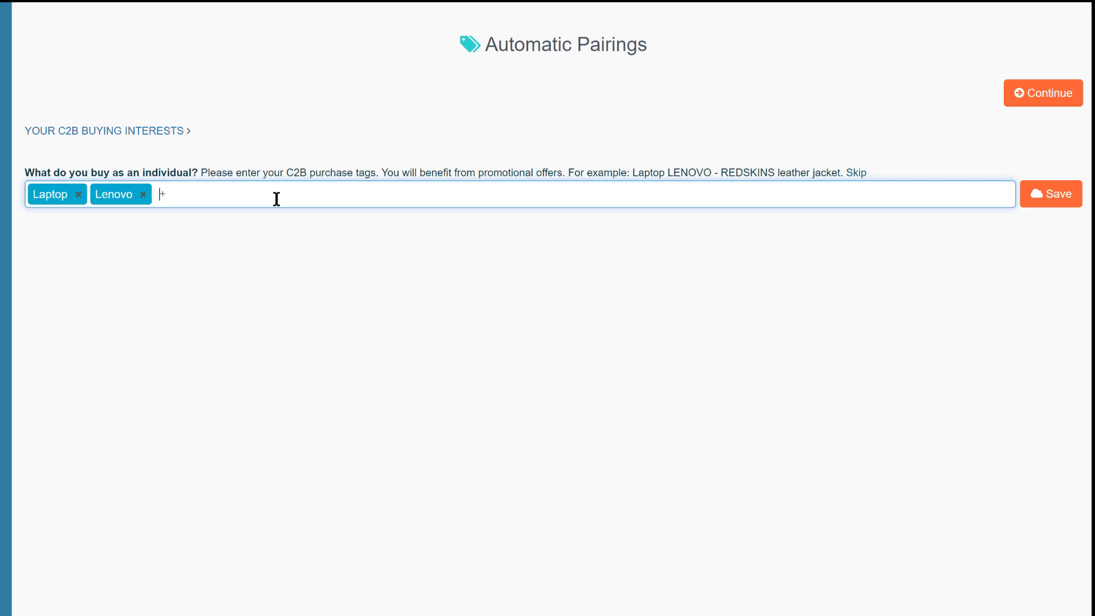
{"action": "type", "text": "Redskins"}
{"action": "key", "text": "Return"}
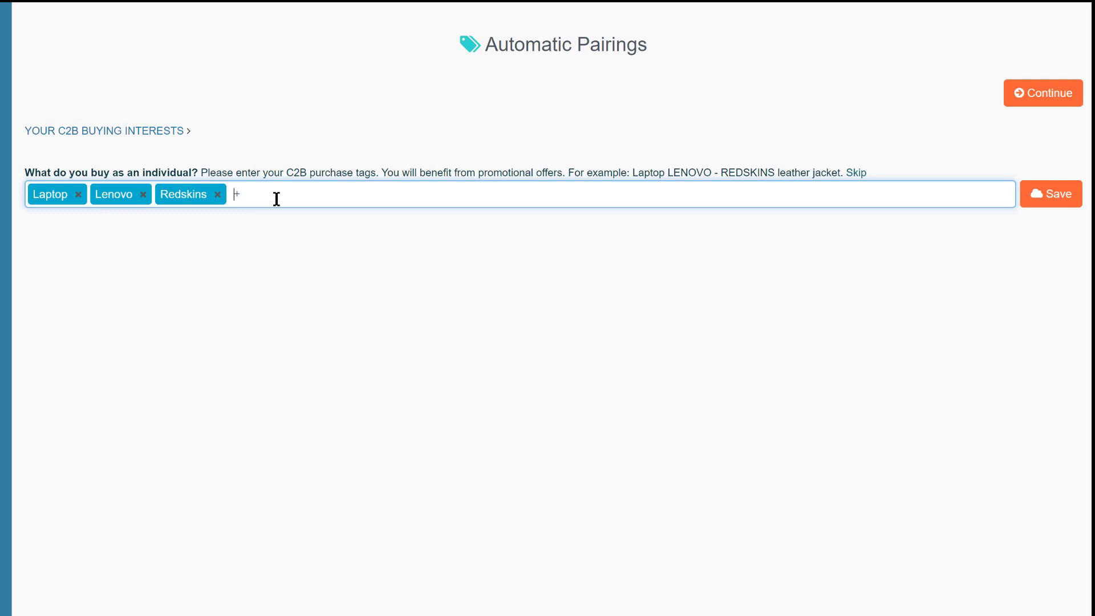
{"action": "type", "text": "Leather jackets"}
{"action": "key", "text": "Return"}
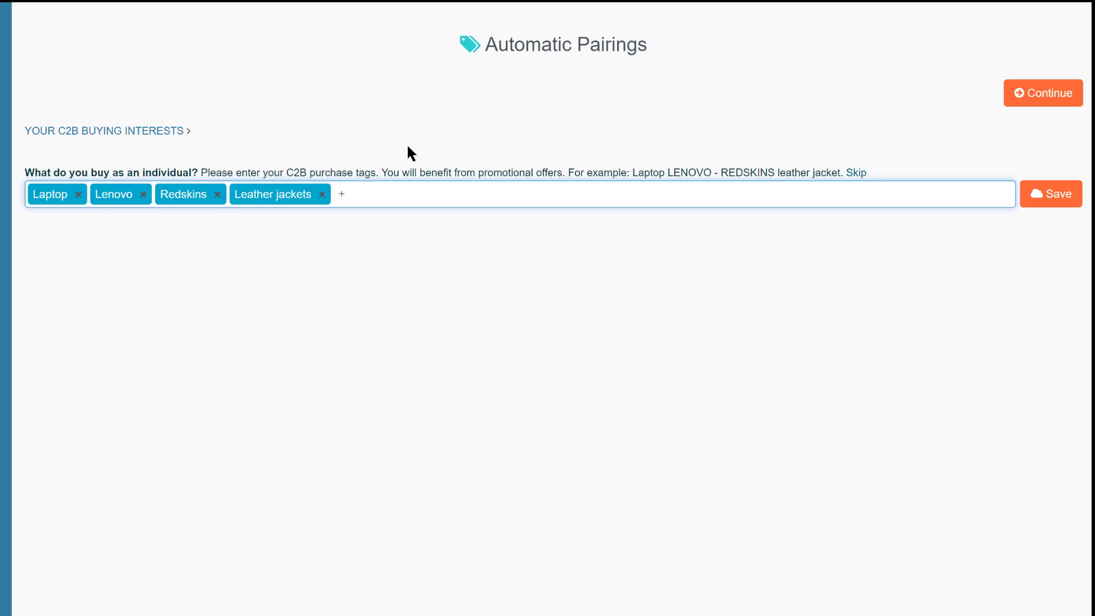
{"action": "left_click", "coordinate": [1059, 210]}
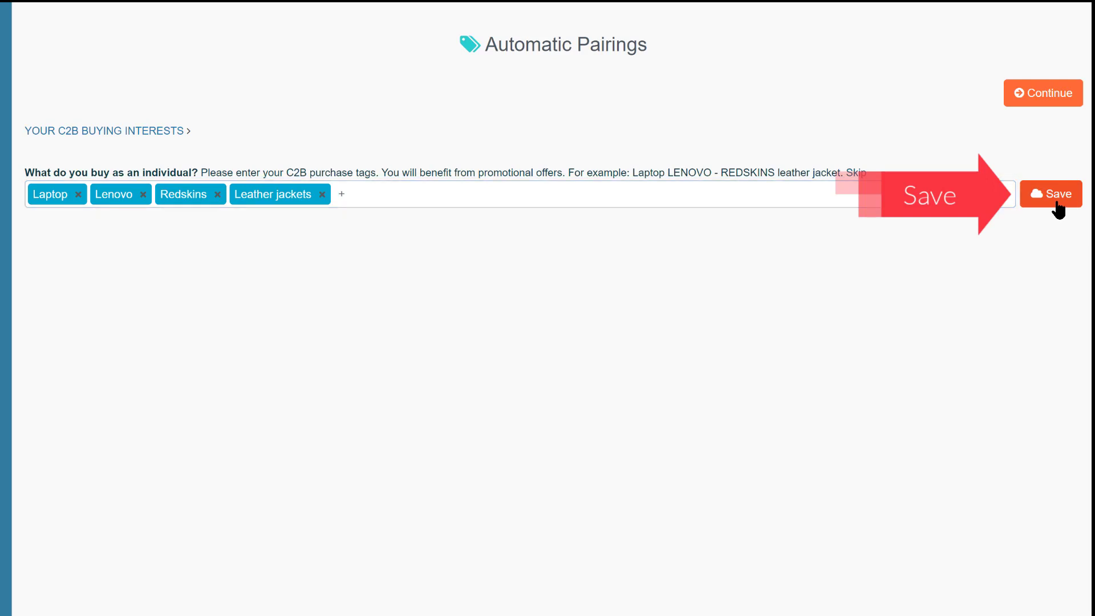
{"action": "left_click", "coordinate": [1038, 105]}
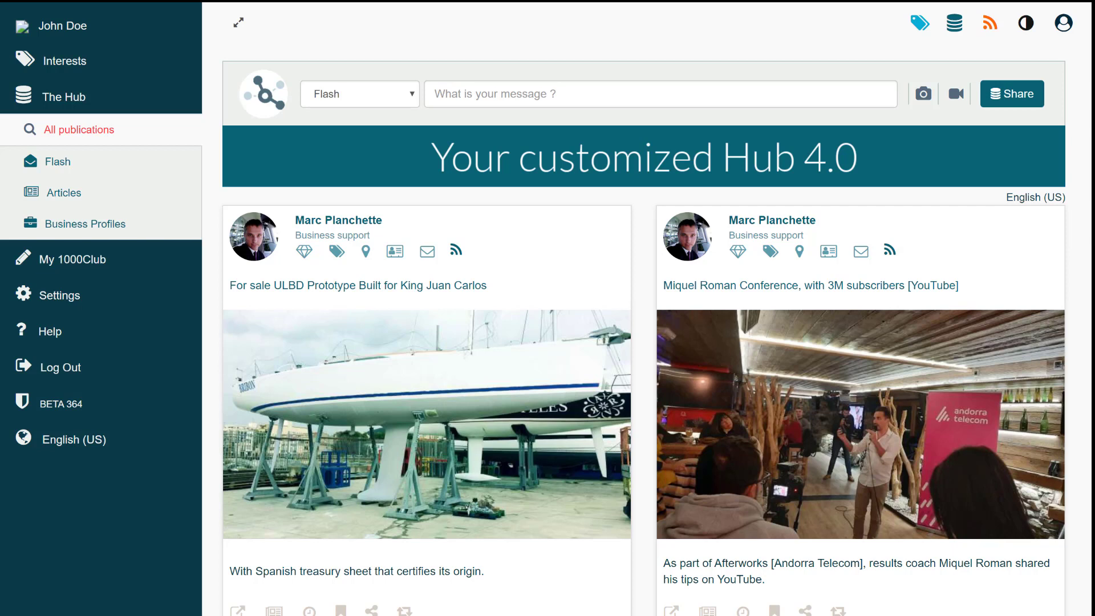
Step: Follow the authors of the ULBD Prototype sale and the Koh Samui luxury villa publications in the Hub
{"action": "left_click", "coordinate": [656, 165]}
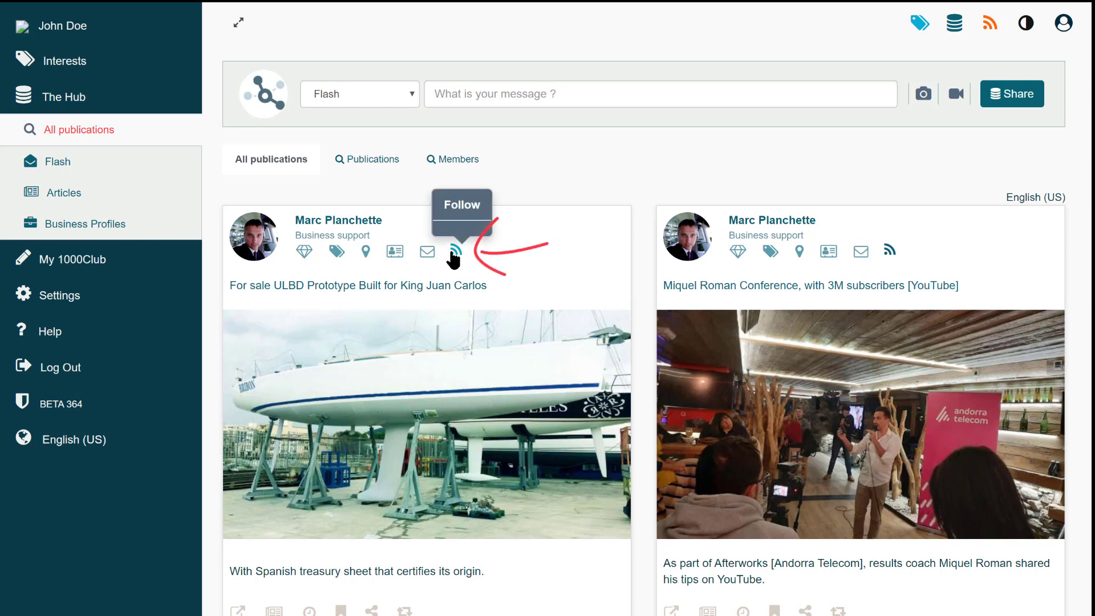
{"action": "left_click", "coordinate": [471, 249]}
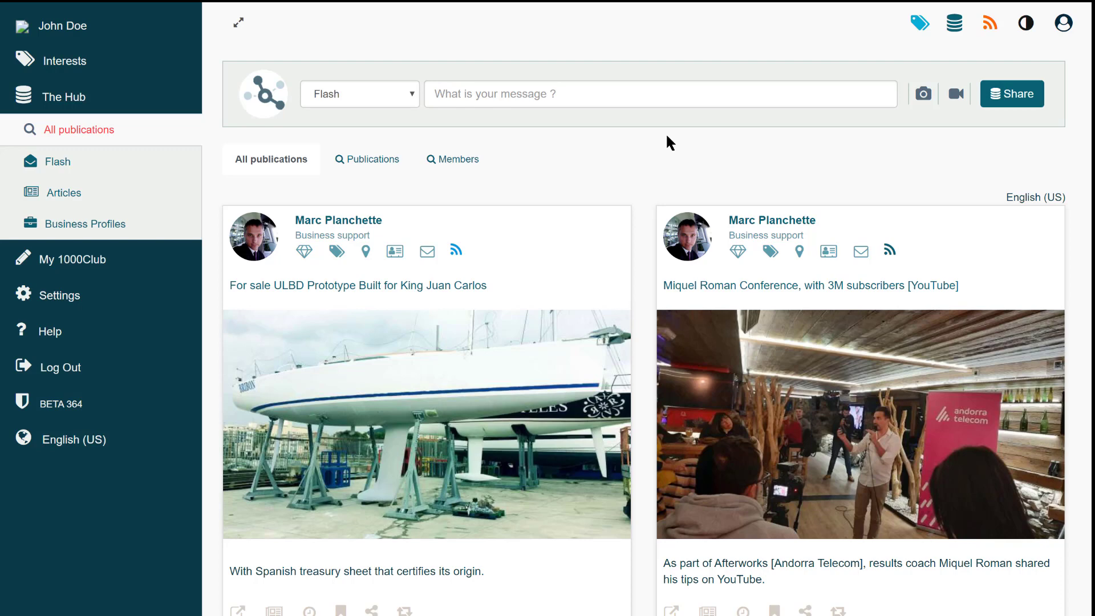
{"action": "scroll", "coordinate": [667, 143], "scroll_direction": "down", "scroll_amount": 6}
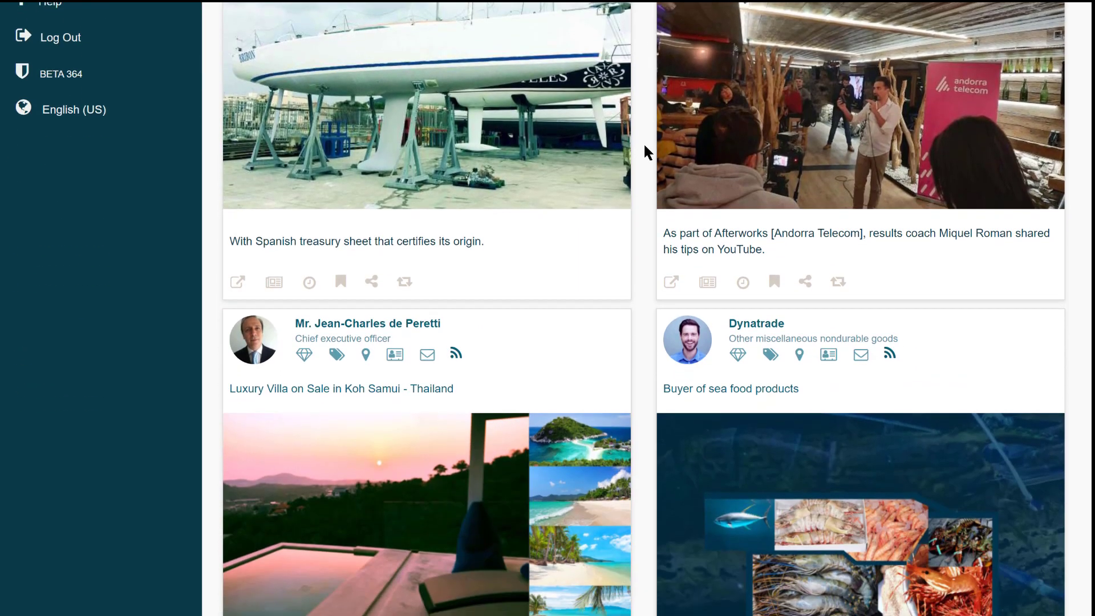
{"action": "scroll", "coordinate": [644, 142], "scroll_direction": "down", "scroll_amount": 1}
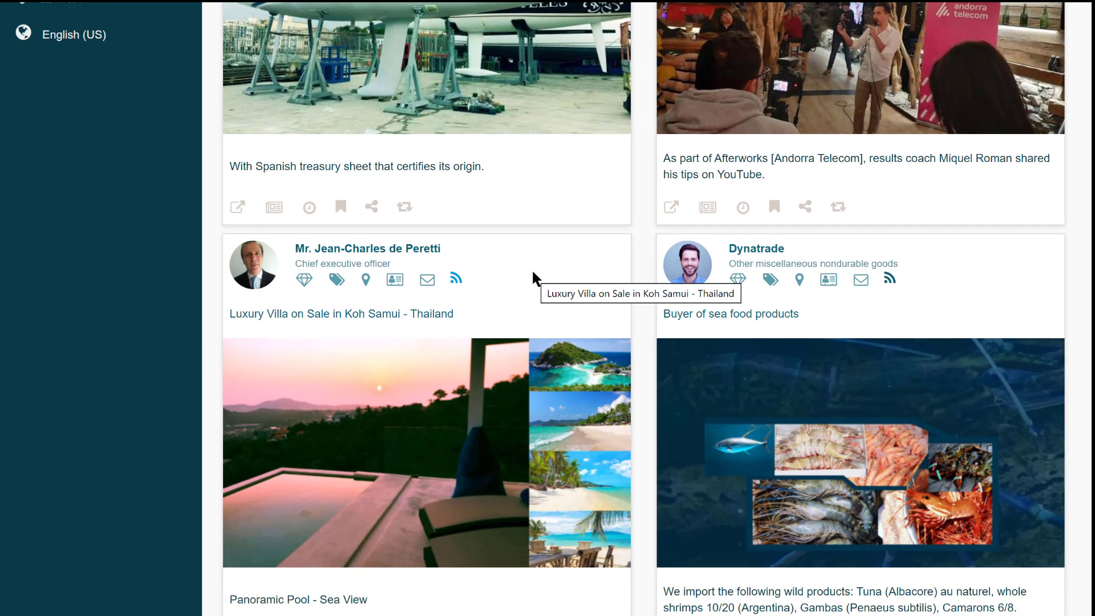
Step: Bookmark the "Buyer of sea food products" publication, and share and repost the Koh Samui luxury villa publication
{"action": "scroll", "coordinate": [532, 275], "scroll_direction": "down", "scroll_amount": 1}
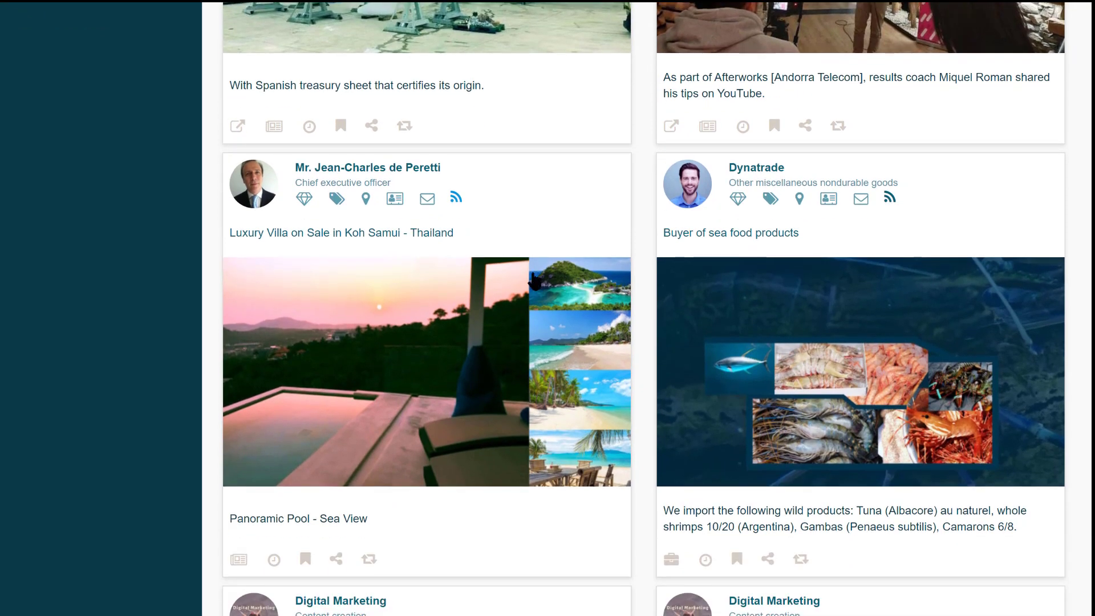
{"action": "scroll", "coordinate": [534, 278], "scroll_direction": "down", "scroll_amount": 1}
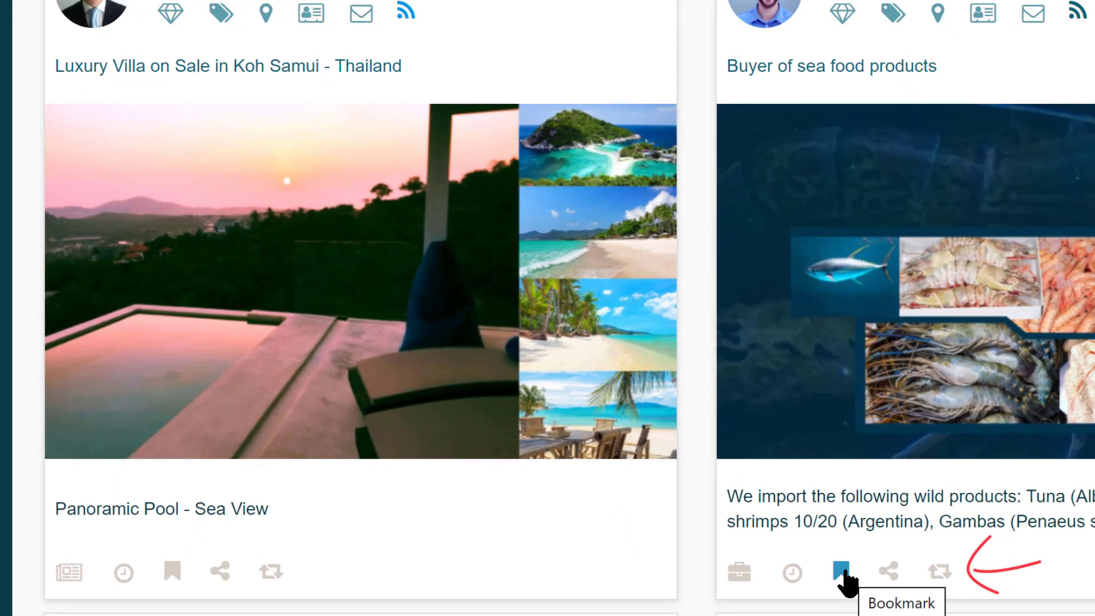
{"action": "left_click", "coordinate": [844, 572]}
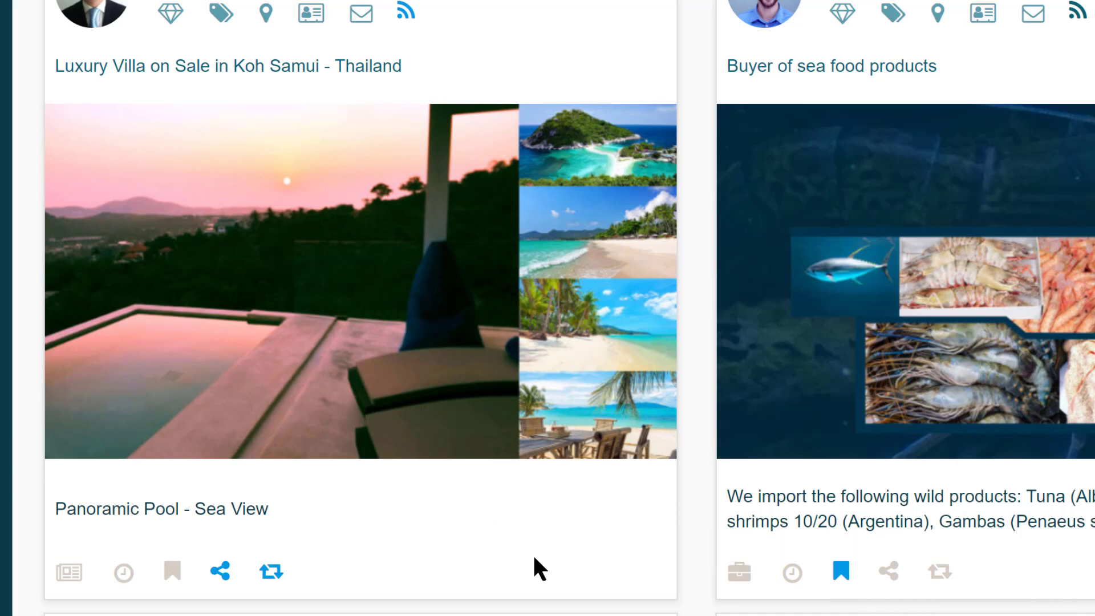
Step: Remove the repost and share from the Koh Samui villa publication and the bookmark from "Buyer of sea food products"
{"action": "left_click", "coordinate": [270, 572]}
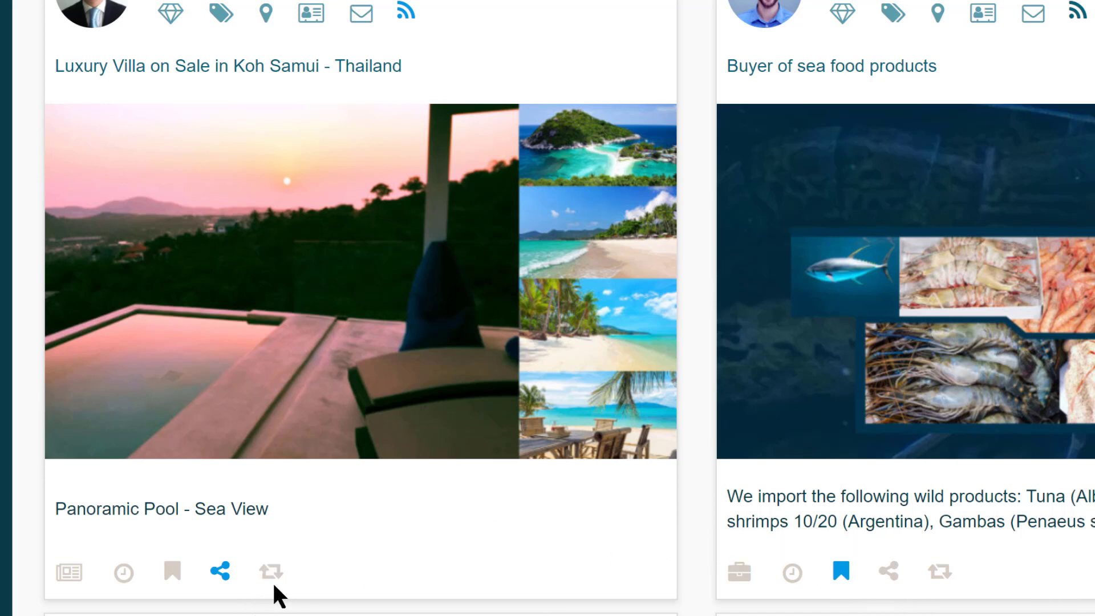
{"action": "left_click", "coordinate": [222, 574]}
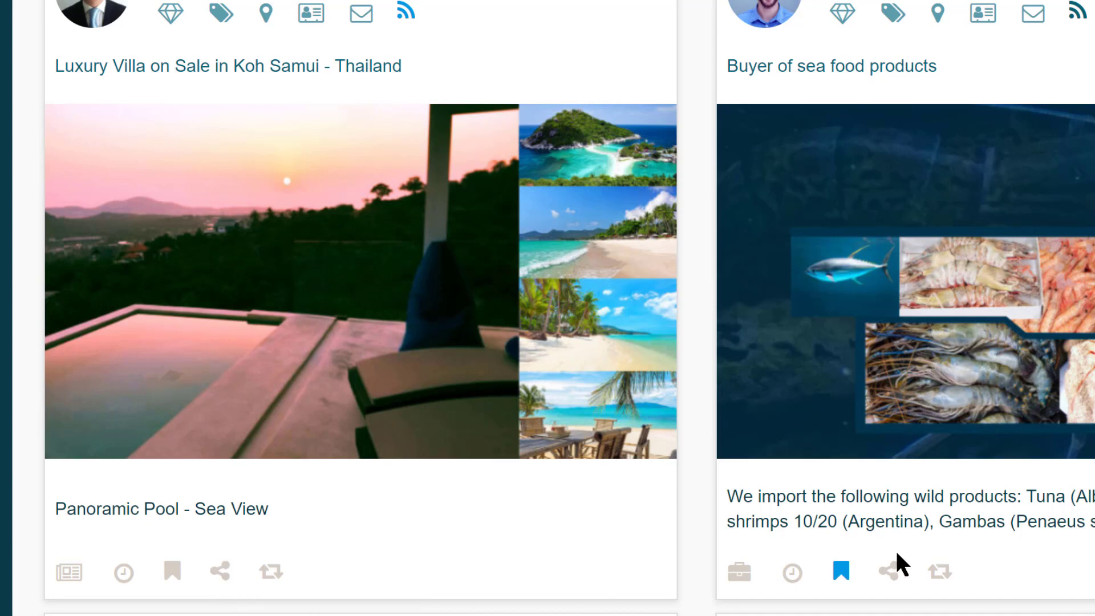
{"action": "left_click", "coordinate": [840, 572]}
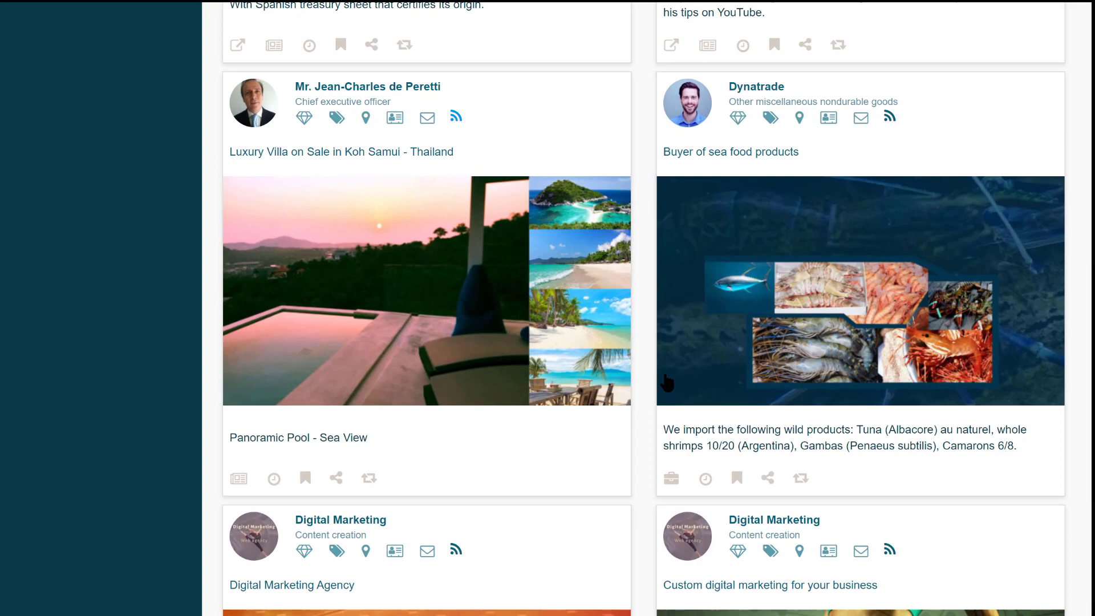
Step: In the personal [B2C] [C2B] interests, replace the Purchase tag Leather jackets with Jeans and save the Purchase tags
{"action": "scroll", "coordinate": [670, 507], "scroll_direction": "up", "scroll_amount": 10}
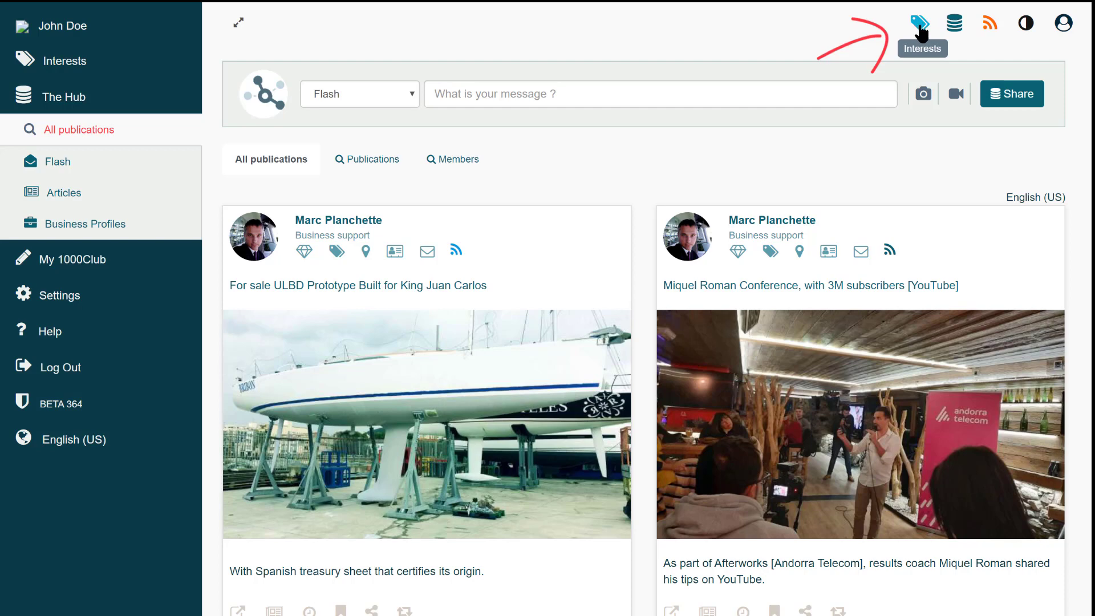
{"action": "left_click", "coordinate": [920, 25]}
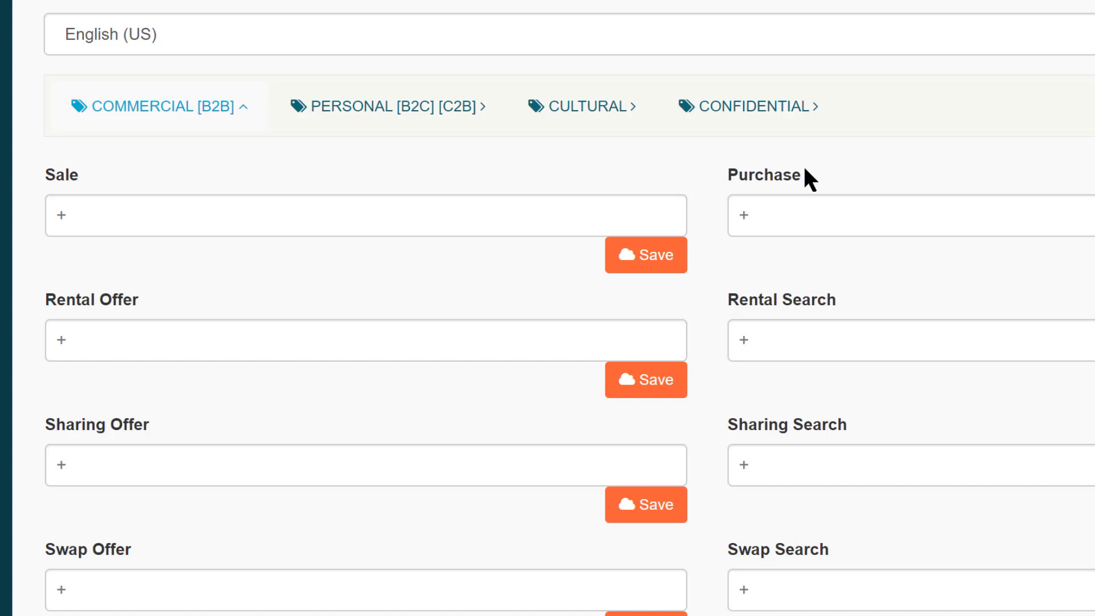
{"action": "left_click", "coordinate": [358, 114]}
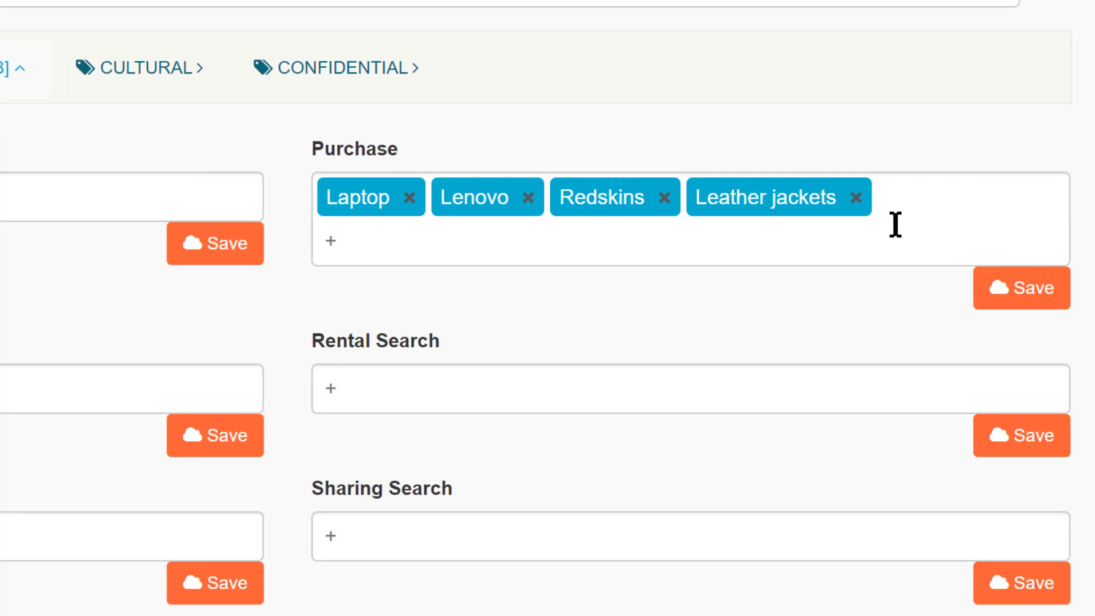
{"action": "left_click", "coordinate": [861, 207]}
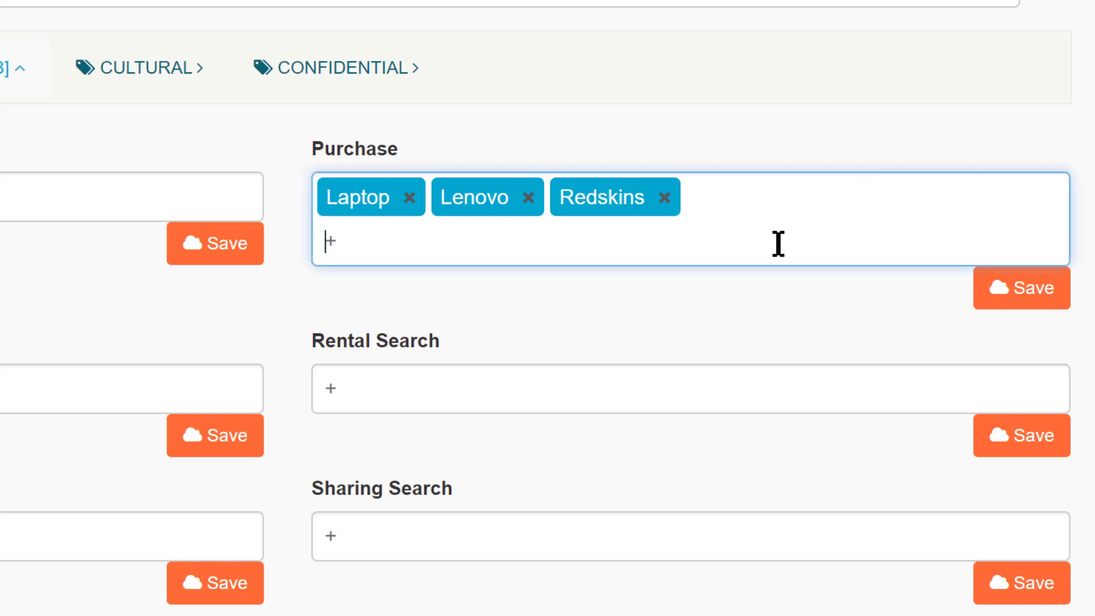
{"action": "type", "text": "Jeans"}
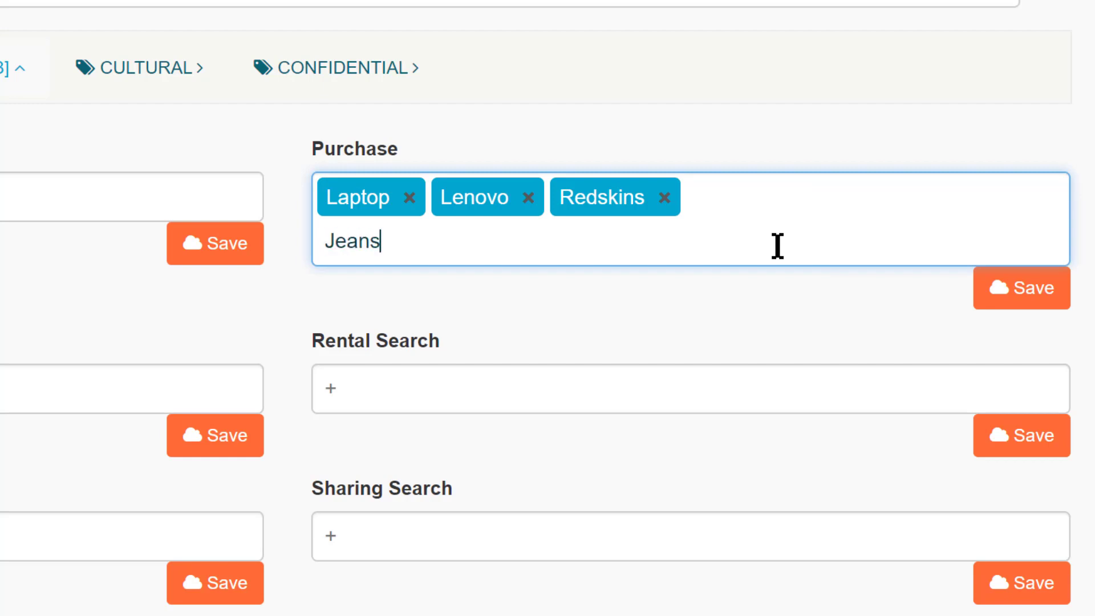
{"action": "key", "text": "Return"}
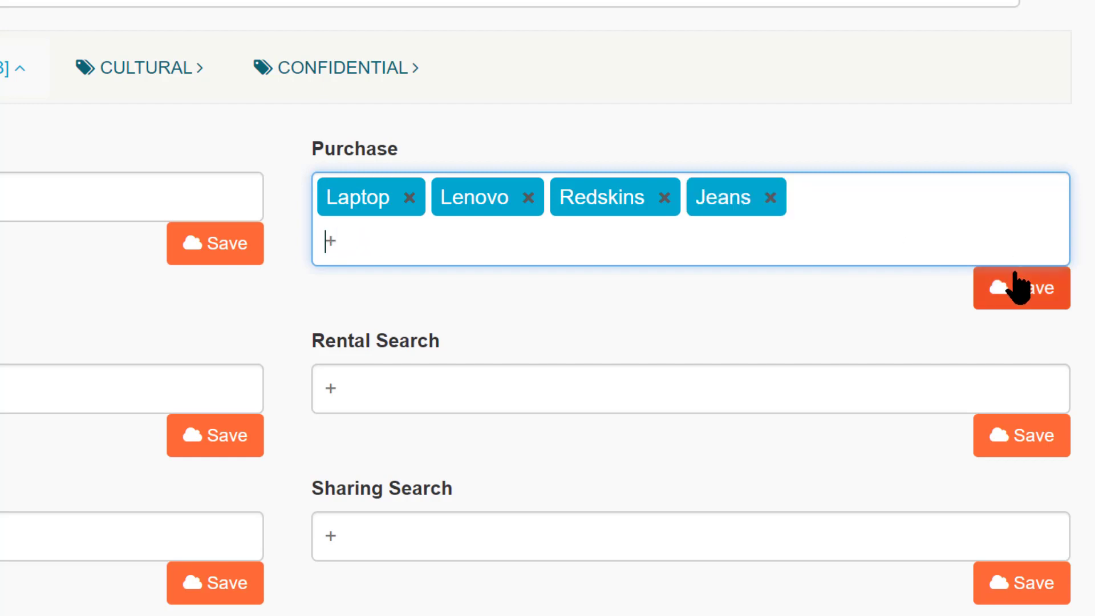
{"action": "left_click", "coordinate": [1036, 302]}
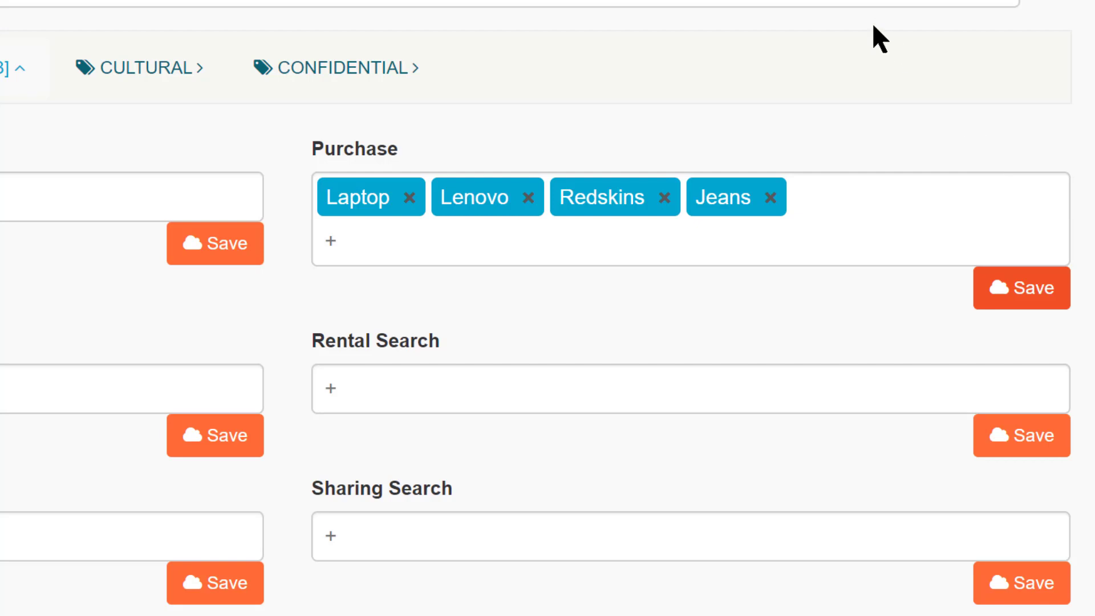